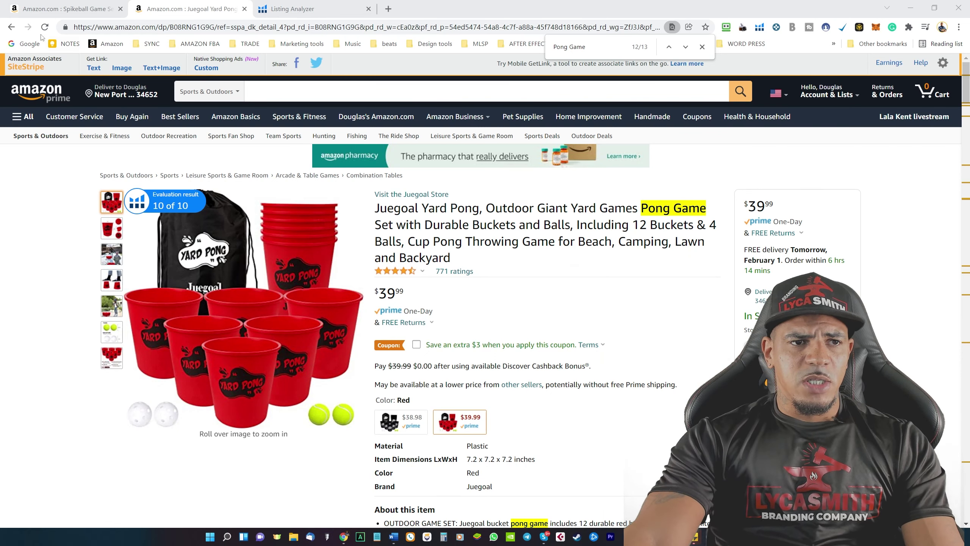
- Examine the evaluation breakdown of the Spikeball Standard 3 Ball Kit listing, including its number of images
{"action": "left_click", "coordinate": [39, 10]}
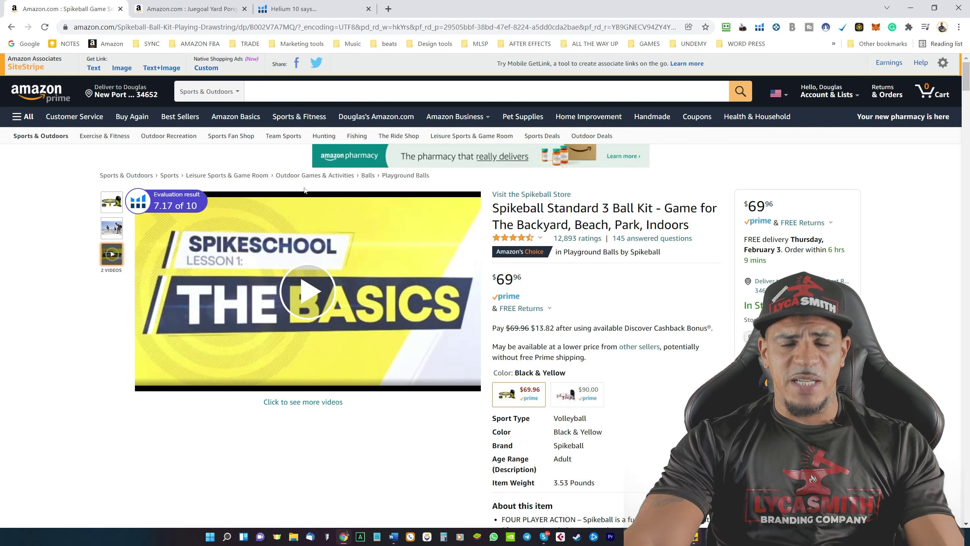
{"action": "mouse_move", "coordinate": [152, 202]}
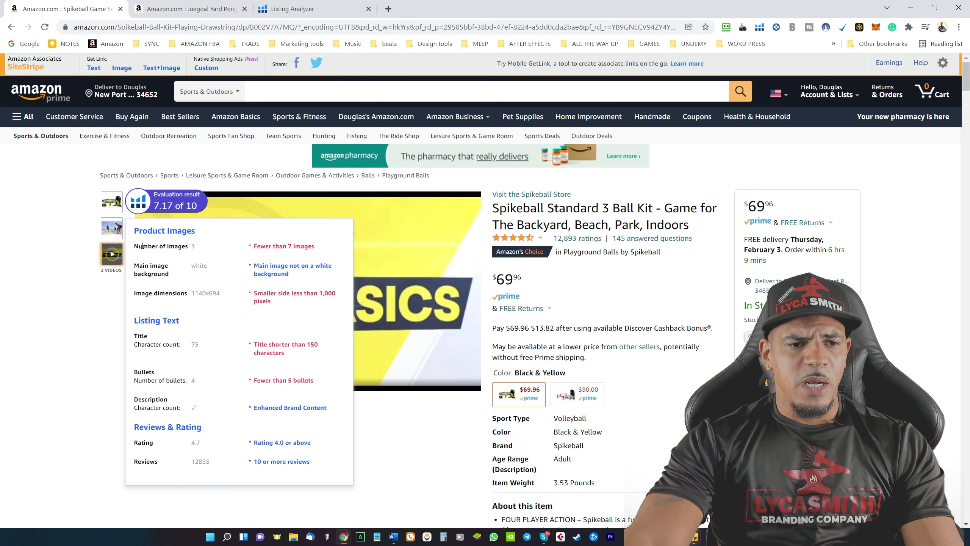
{"action": "left_click_drag", "start_coordinate": [134, 246], "coordinate": [193, 246]}
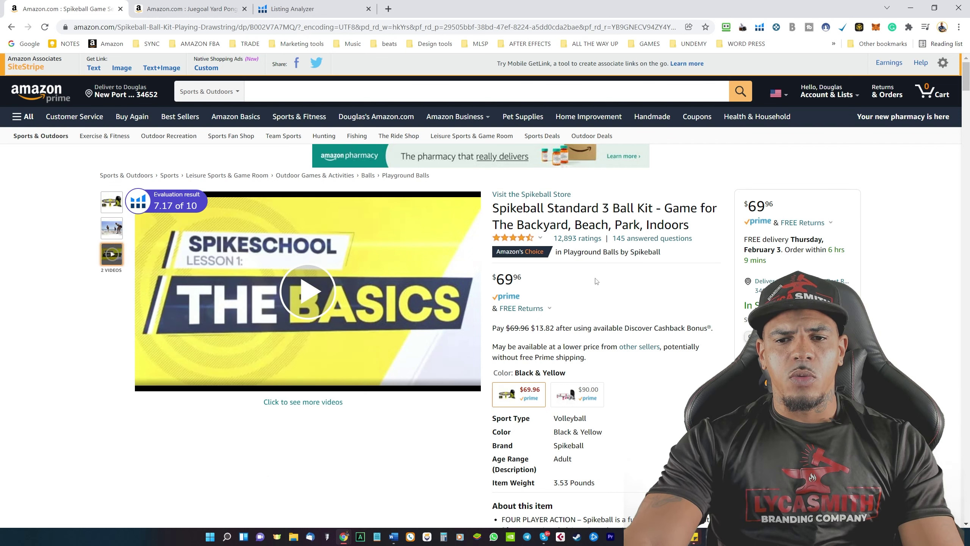
- Examine the Juegoal Yard Pong listing's evaluation breakdown, including the main image background check, and its full title
{"action": "left_click", "coordinate": [189, 8]}
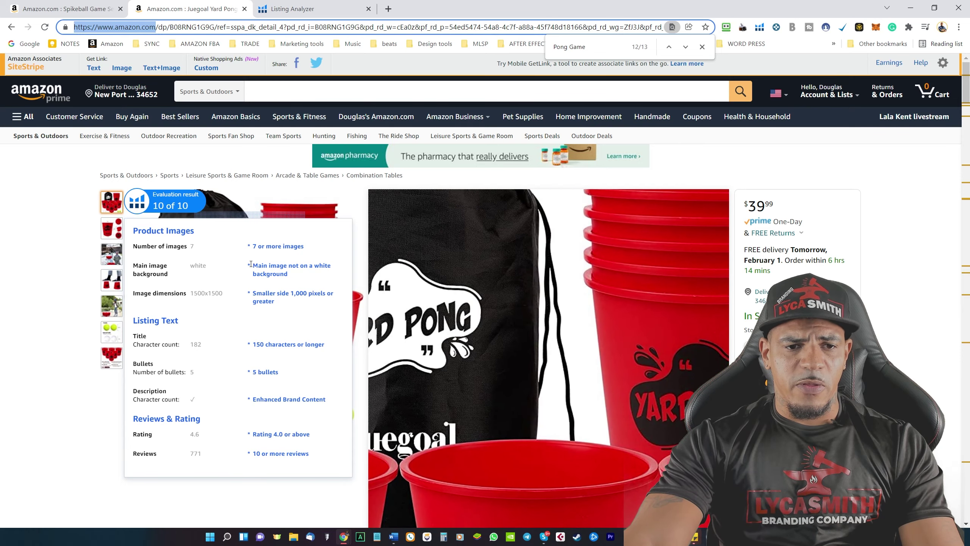
{"action": "left_click_drag", "start_coordinate": [252, 265], "coordinate": [288, 273]}
{"action": "left_click", "coordinate": [288, 273]}
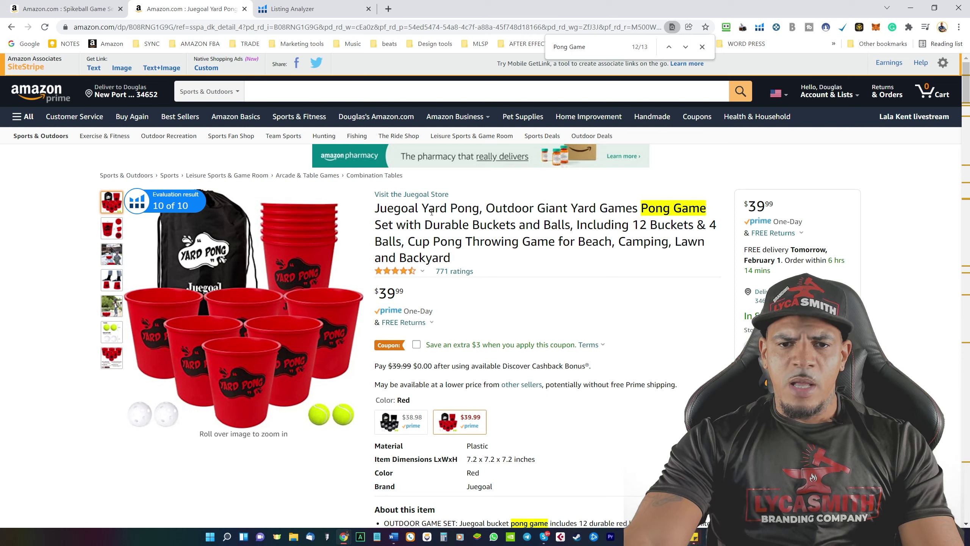
{"action": "left_click_drag", "start_coordinate": [377, 207], "coordinate": [467, 260]}
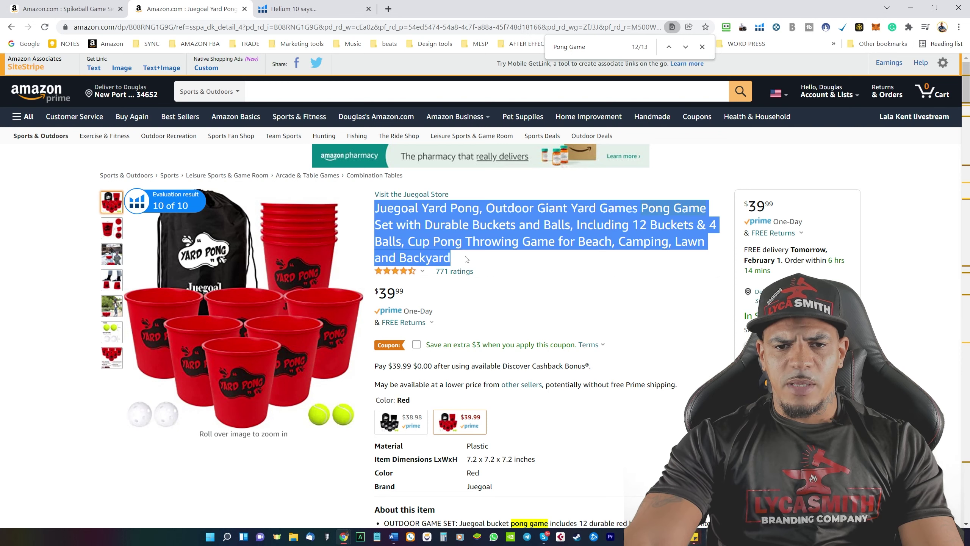
{"action": "left_click", "coordinate": [466, 259]}
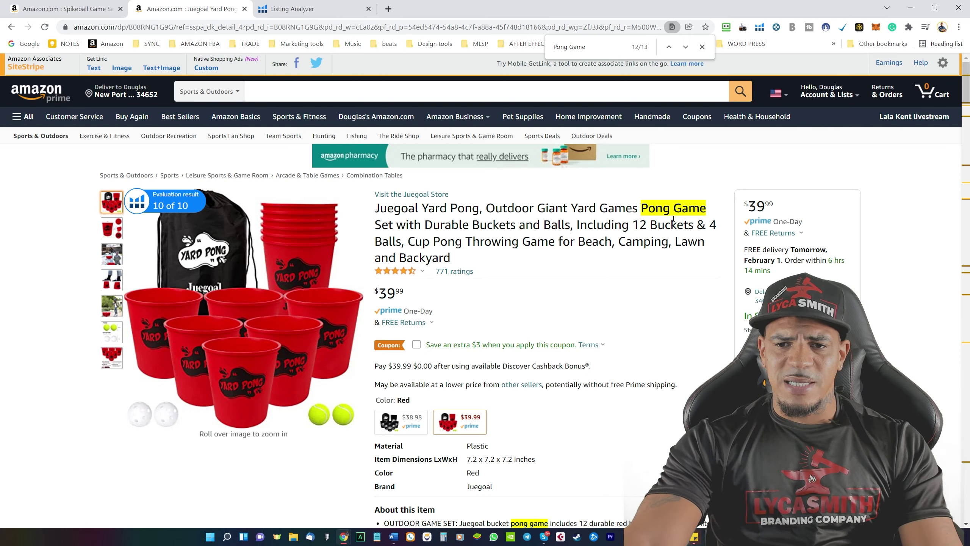
- Search the Juegoal listing page for the keyword "Pong Game" taken from the product title
{"action": "left_click_drag", "start_coordinate": [641, 208], "coordinate": [705, 208]}
{"action": "key", "text": "ctrl+c"}
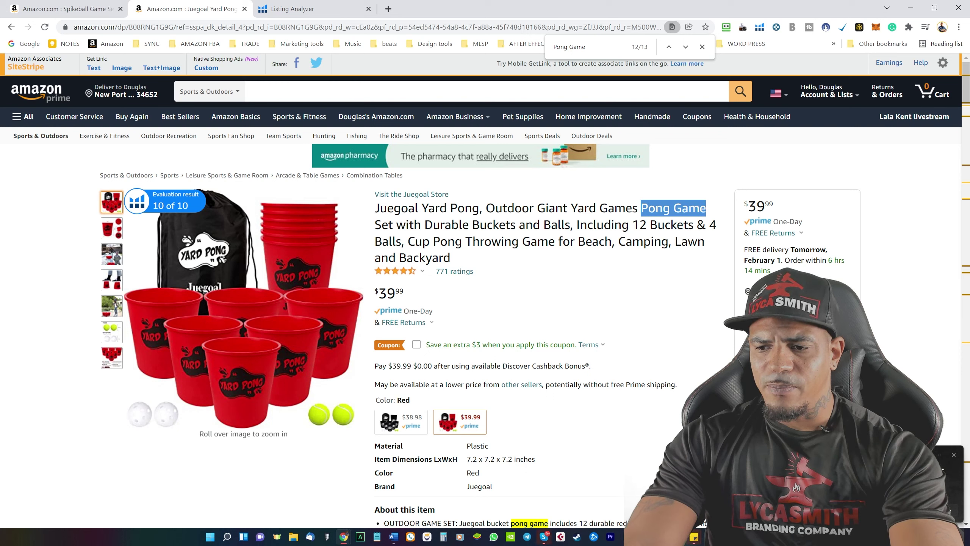
{"action": "left_click", "coordinate": [953, 455]}
{"action": "left_click", "coordinate": [560, 232]}
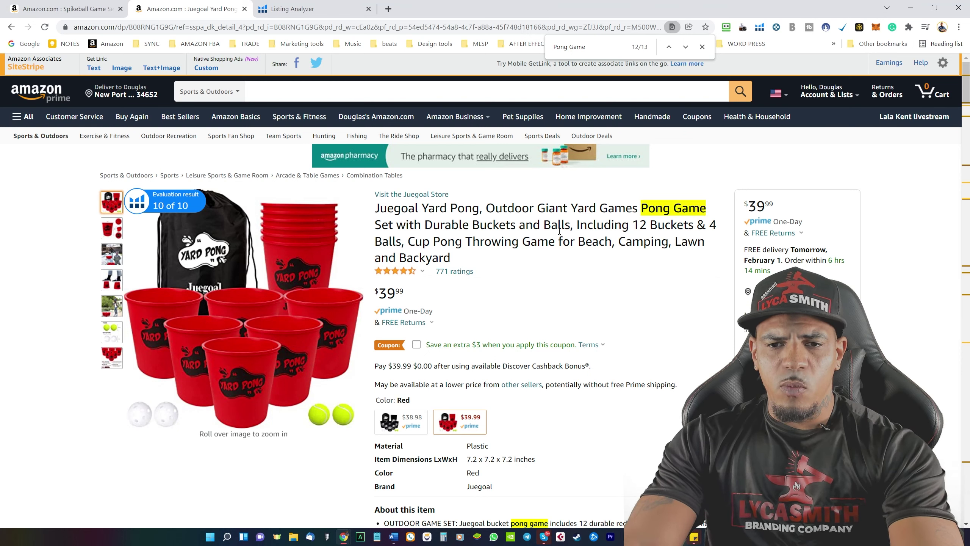
{"action": "key", "text": "ctrl+f"}
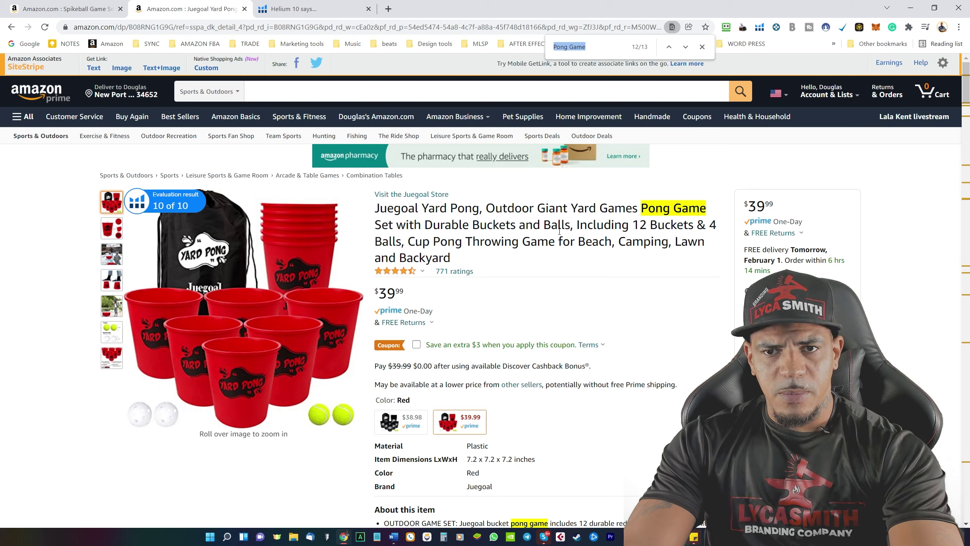
{"action": "key", "text": "ctrl+v"}
{"action": "key", "text": "ctrl+f"}
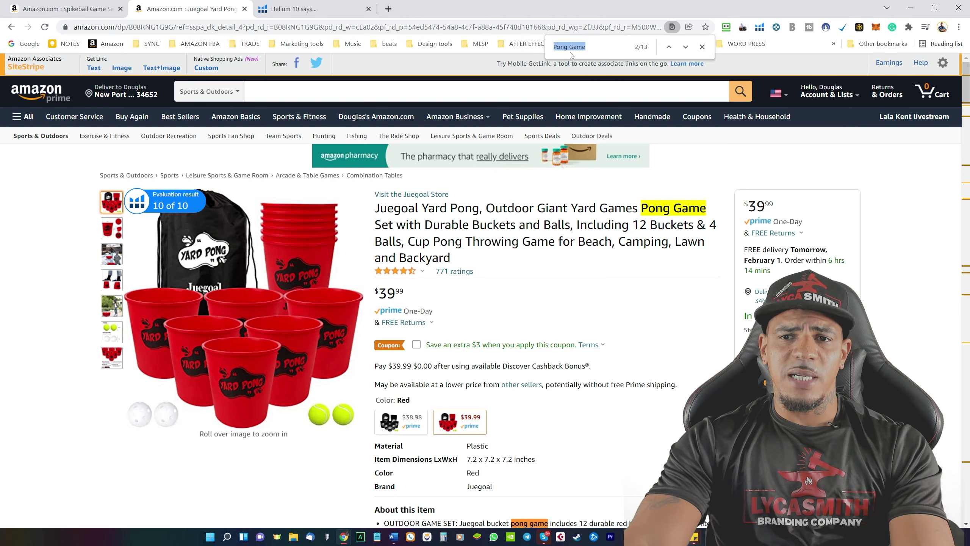
- Advance to the next "Pong Game" match and examine the keyword's use in the Juegoal listing's bullet points
{"action": "left_click", "coordinate": [685, 47]}
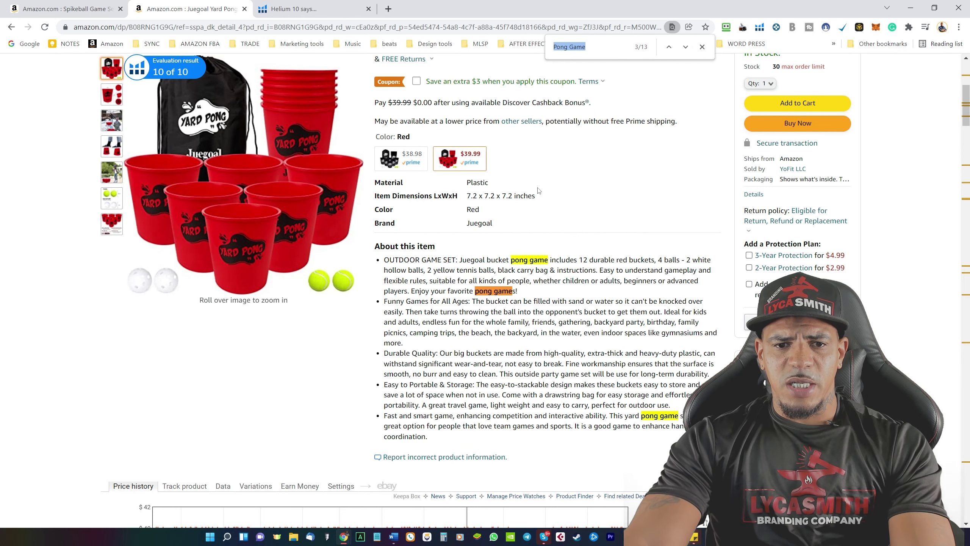
{"action": "scroll", "coordinate": [538, 191], "scroll_direction": "up", "scroll_amount": 2}
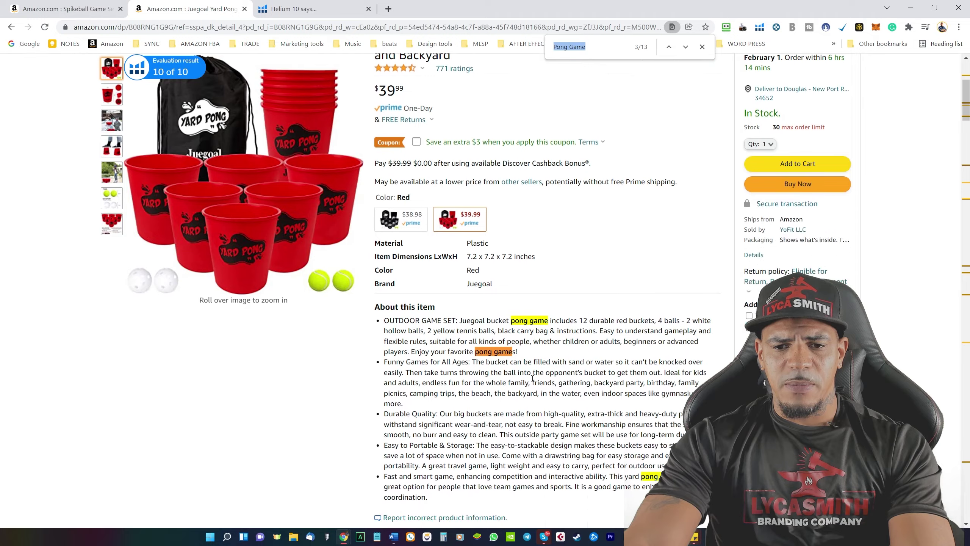
{"action": "scroll", "coordinate": [533, 378], "scroll_direction": "up", "scroll_amount": 1}
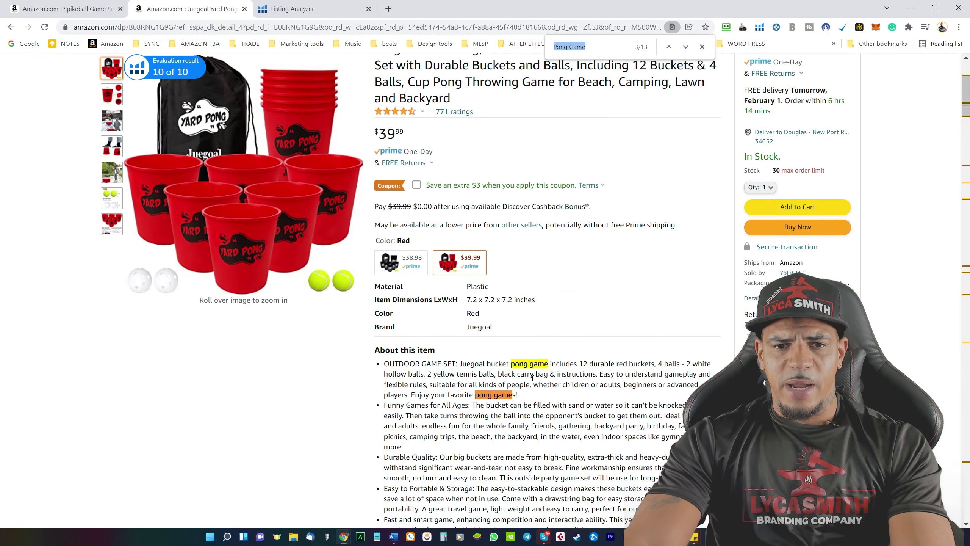
{"action": "scroll", "coordinate": [533, 378], "scroll_direction": "down", "scroll_amount": 5}
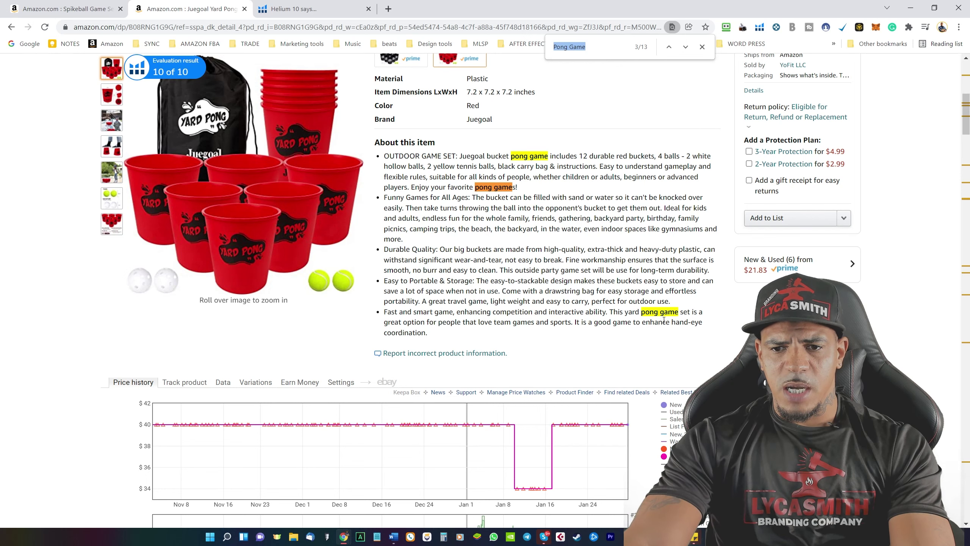
{"action": "scroll", "coordinate": [584, 283], "scroll_direction": "up", "scroll_amount": 1}
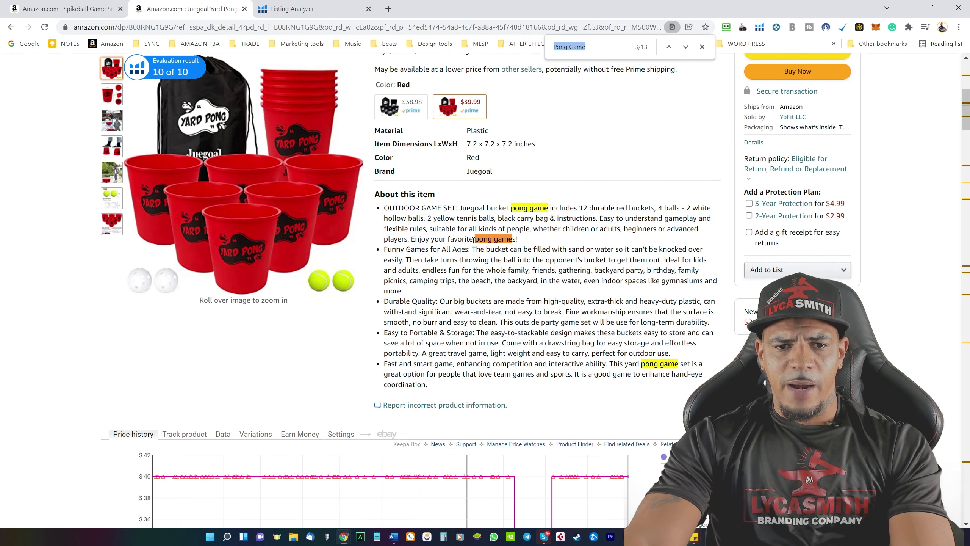
{"action": "scroll", "coordinate": [474, 240], "scroll_direction": "down", "scroll_amount": 2}
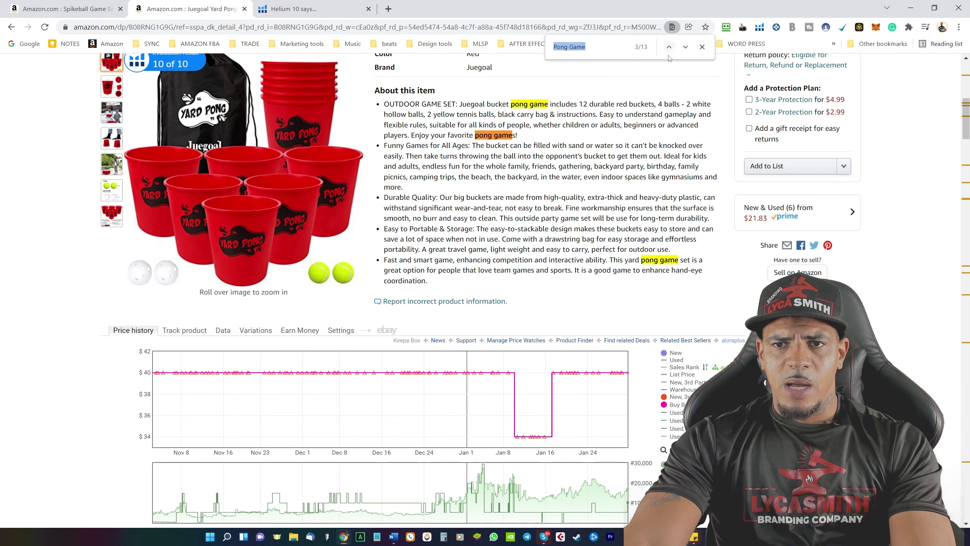
- Step through the remaining "Pong Game" matches until reaching the one in the Juegoal product description
{"action": "left_click", "coordinate": [686, 47]}
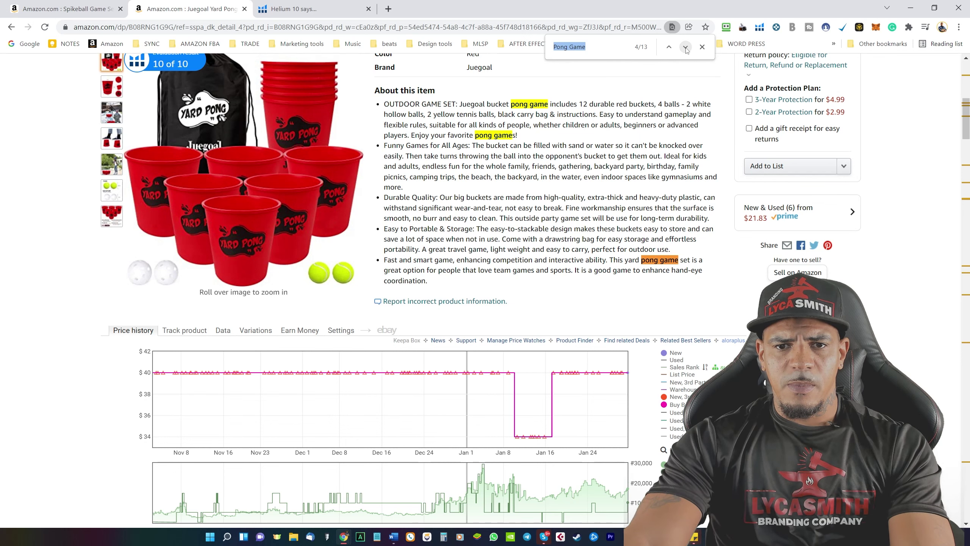
{"action": "left_click", "coordinate": [685, 47]}
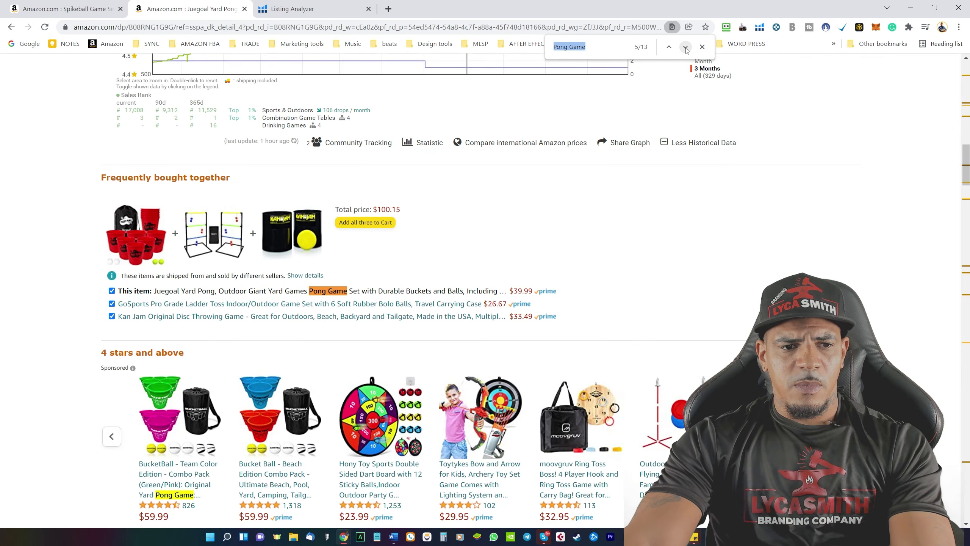
{"action": "left_click", "coordinate": [686, 47]}
{"action": "left_click", "coordinate": [685, 47]}
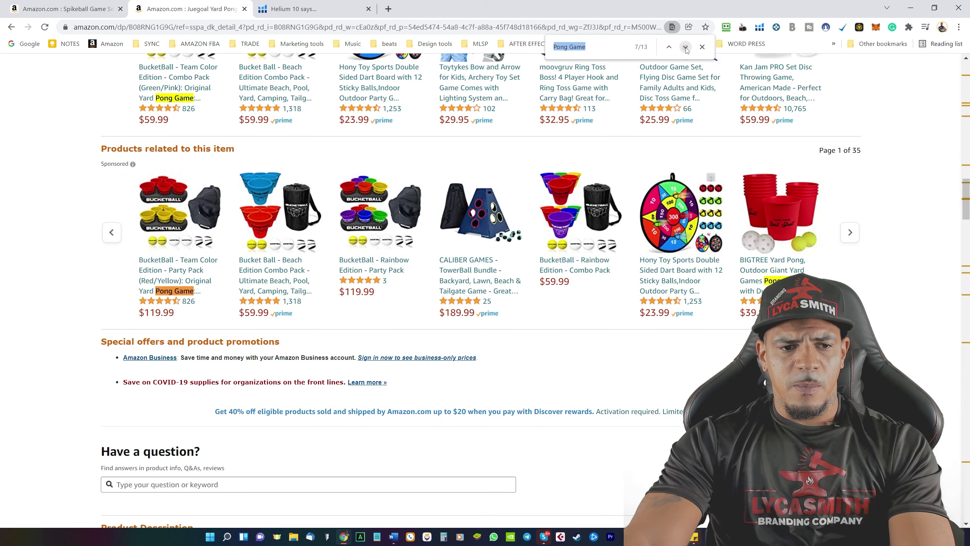
{"action": "left_click", "coordinate": [686, 47]}
{"action": "left_click", "coordinate": [685, 47]}
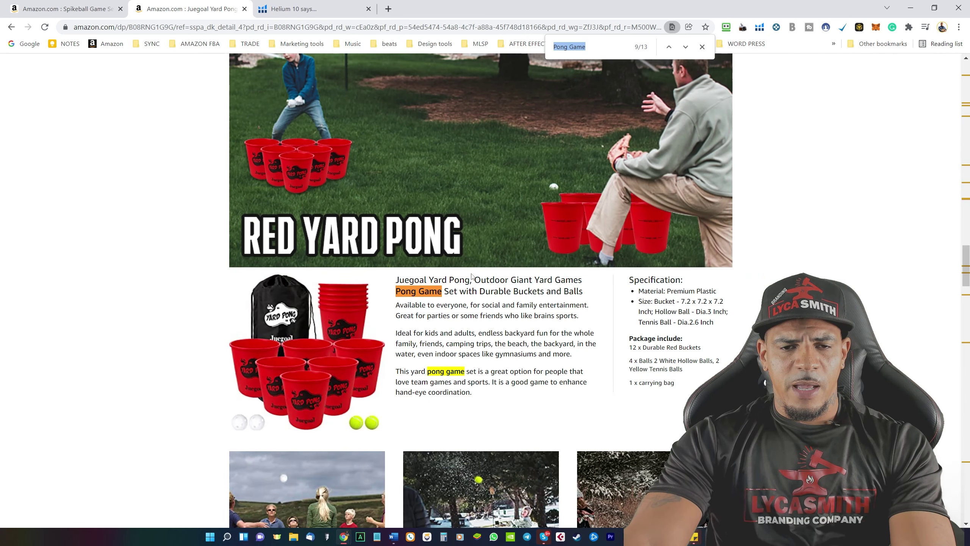
- Examine the Juegoal product description for further uses of "pong game" and return to the listing's title
{"action": "scroll", "coordinate": [471, 275], "scroll_direction": "up", "scroll_amount": 10}
{"action": "scroll", "coordinate": [472, 274], "scroll_direction": "down", "scroll_amount": 3}
{"action": "scroll", "coordinate": [471, 275], "scroll_direction": "up", "scroll_amount": 3}
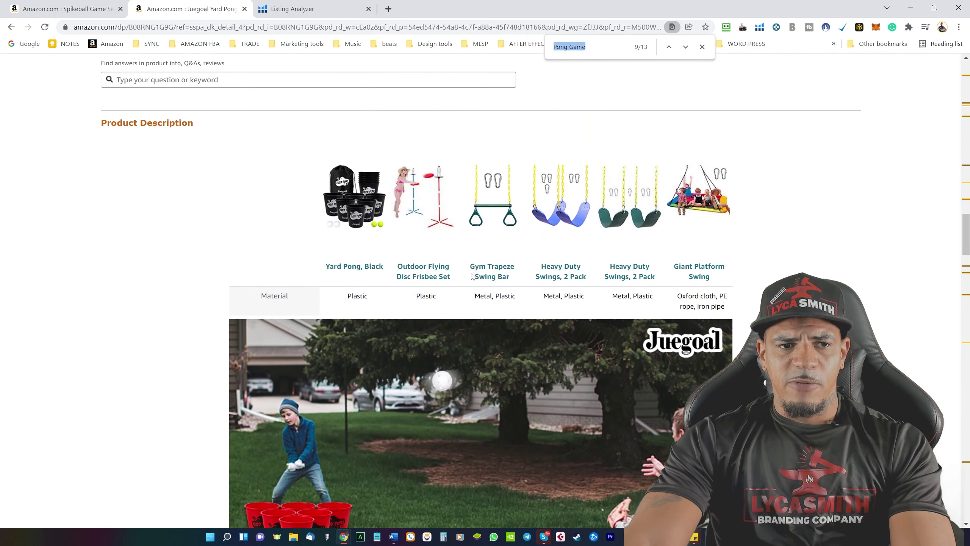
{"action": "scroll", "coordinate": [473, 275], "scroll_direction": "down", "scroll_amount": 10}
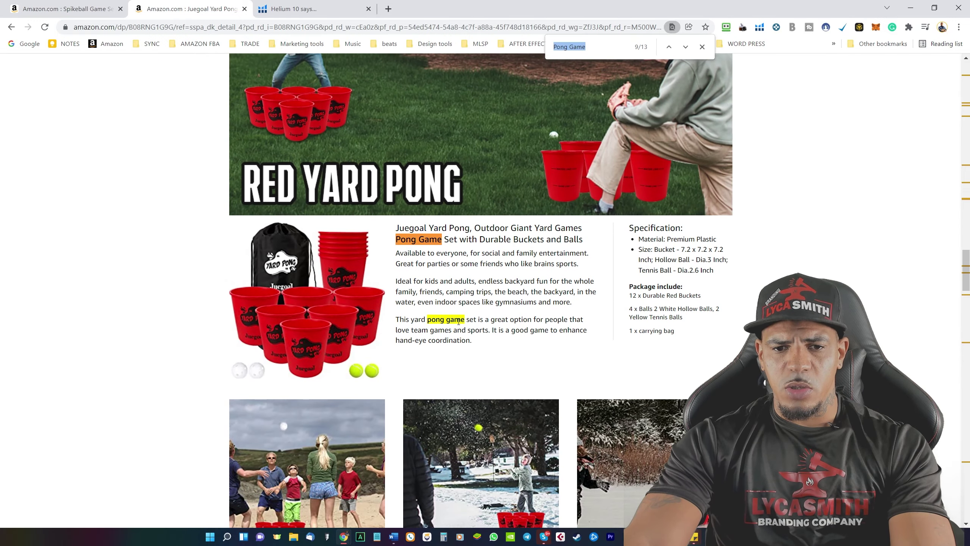
{"action": "scroll", "coordinate": [458, 322], "scroll_direction": "down", "scroll_amount": 7}
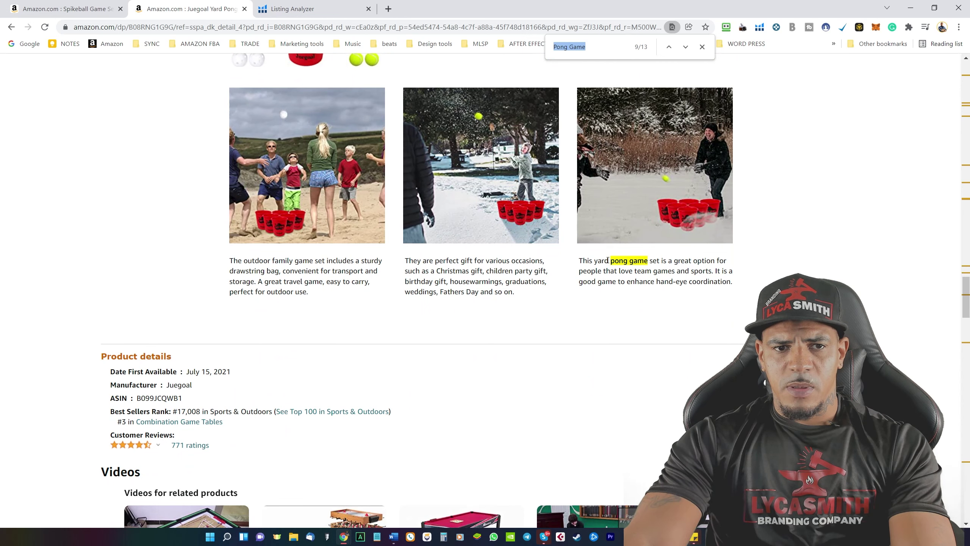
{"action": "left_click", "coordinate": [612, 261]}
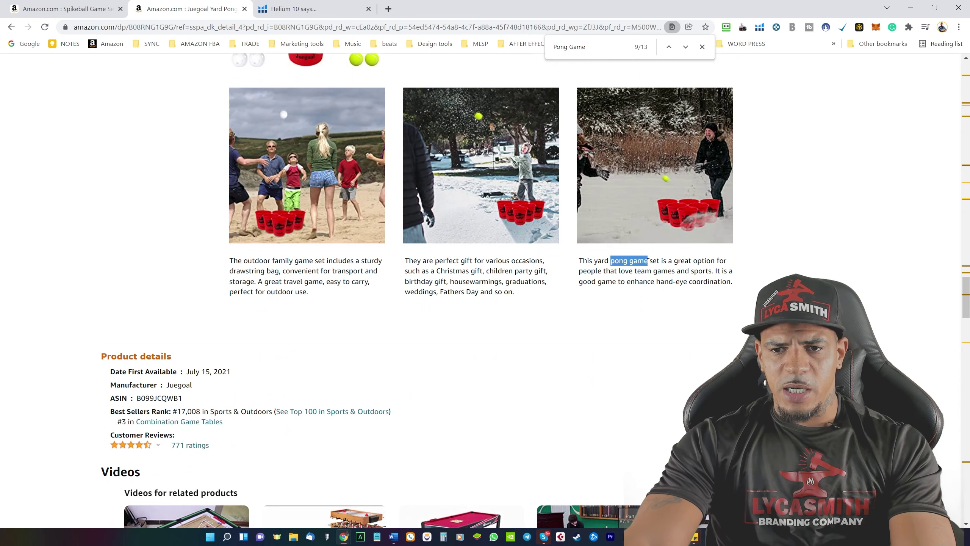
{"action": "scroll", "coordinate": [576, 254], "scroll_direction": "down", "scroll_amount": 3}
{"action": "scroll", "coordinate": [576, 254], "scroll_direction": "down", "scroll_amount": 5}
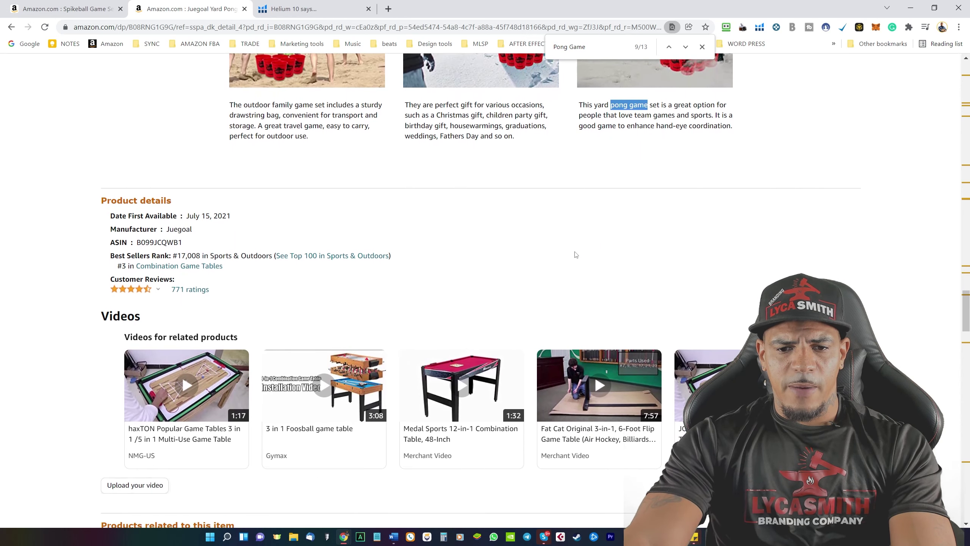
{"action": "scroll", "coordinate": [576, 255], "scroll_direction": "up", "scroll_amount": 8}
{"action": "scroll", "coordinate": [576, 255], "scroll_direction": "up", "scroll_amount": 20}
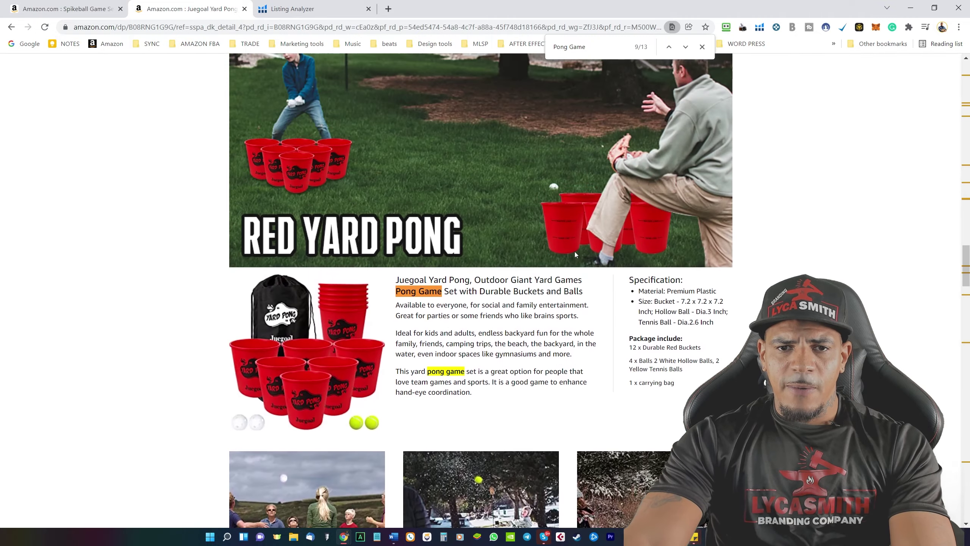
{"action": "scroll", "coordinate": [576, 255], "scroll_direction": "up", "scroll_amount": 15}
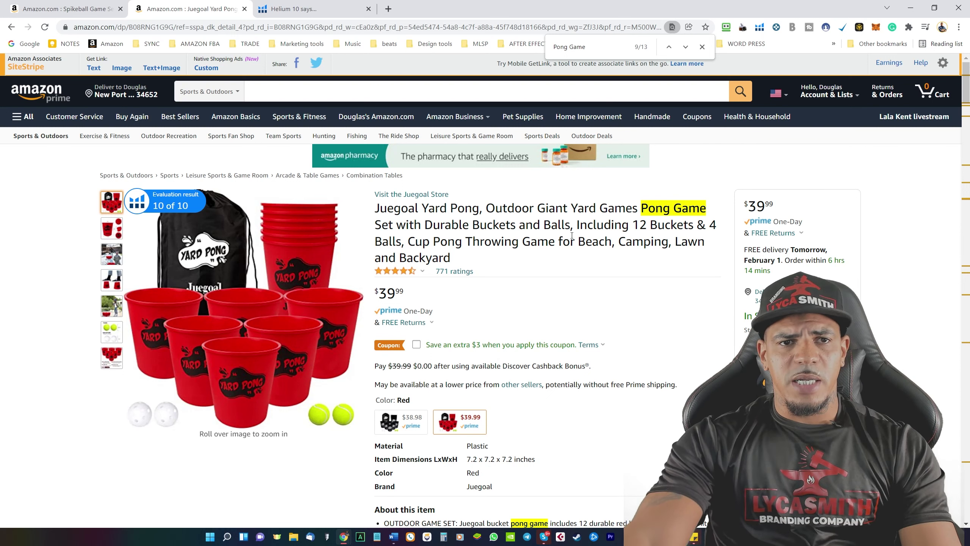
- Ready the Helium 10 Listing Analyzer's product entry and copy the ASIN B002V7A7MQ from the Spikeball listing's address
{"action": "left_click", "coordinate": [307, 4]}
{"action": "left_click", "coordinate": [430, 288]}
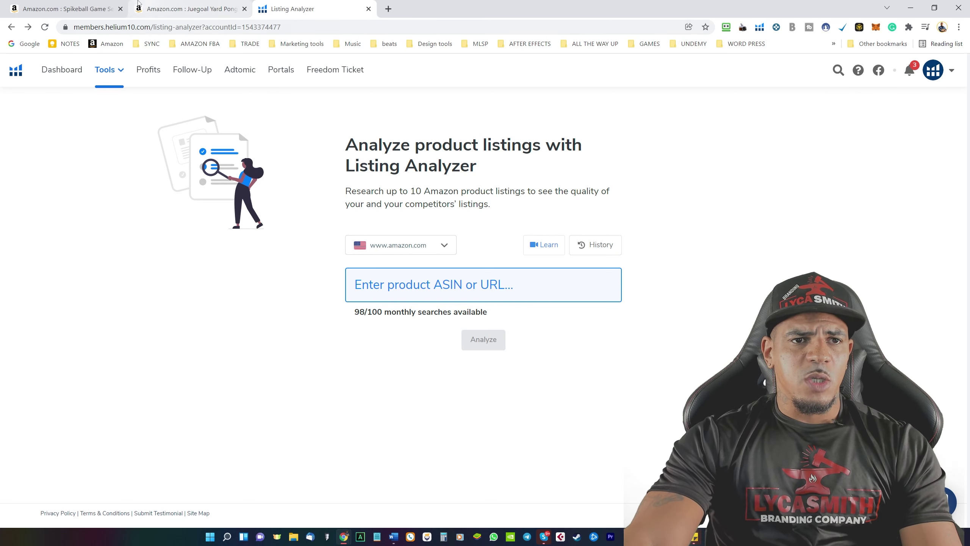
{"action": "left_click", "coordinate": [69, 8]}
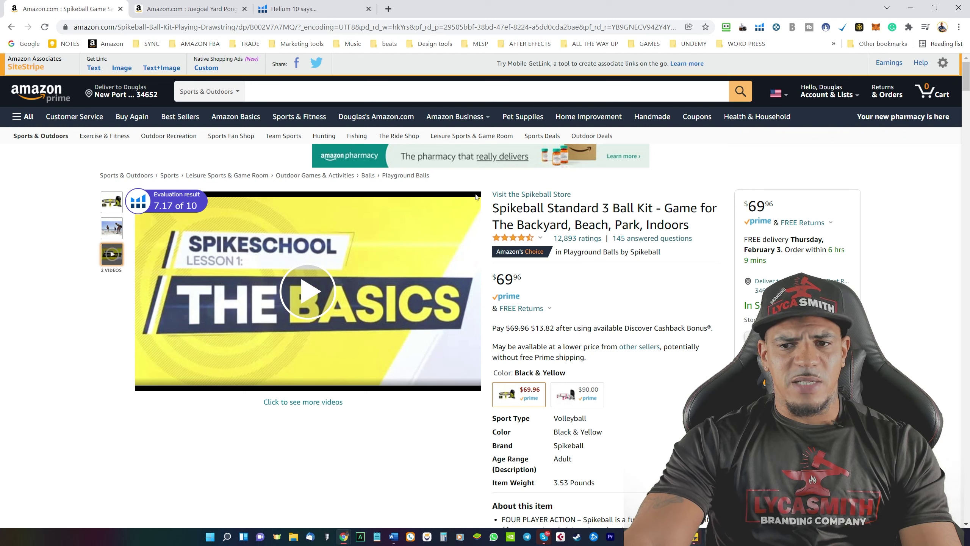
{"action": "left_click", "coordinate": [276, 28]}
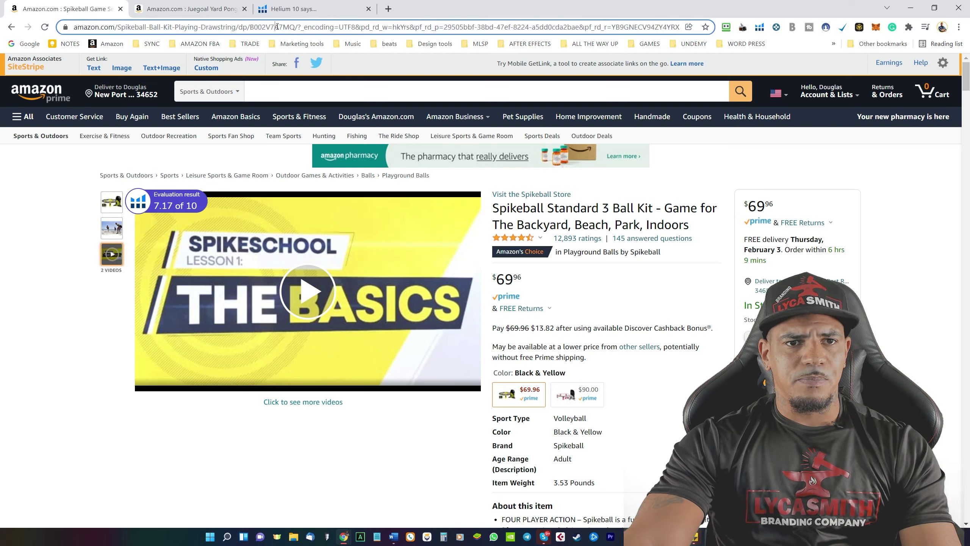
{"action": "double_click", "coordinate": [308, 29]}
{"action": "key", "text": "ctrl+c"}
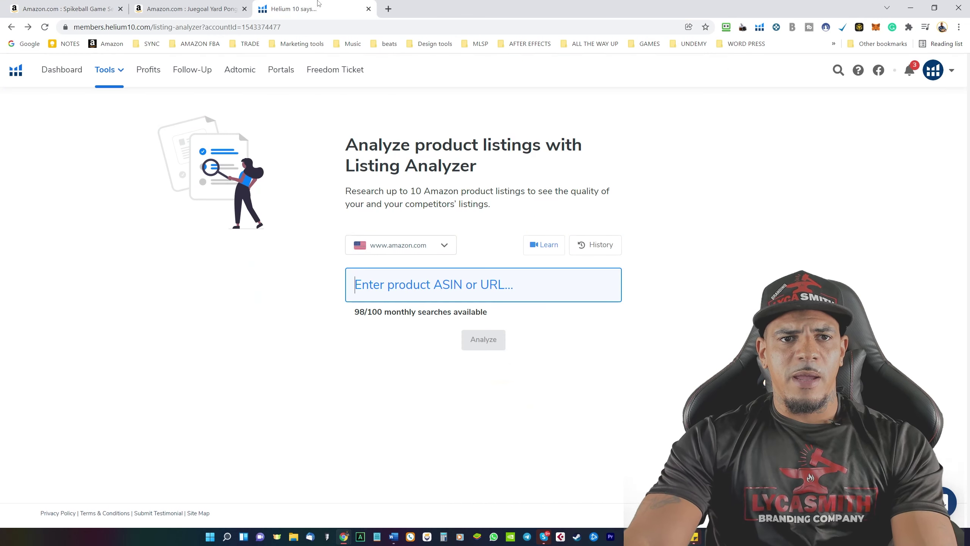
- Run a Helium 10 Listing Analyzer analysis for the product with ASIN B002V7A7MQ
{"action": "left_click", "coordinate": [319, 5]}
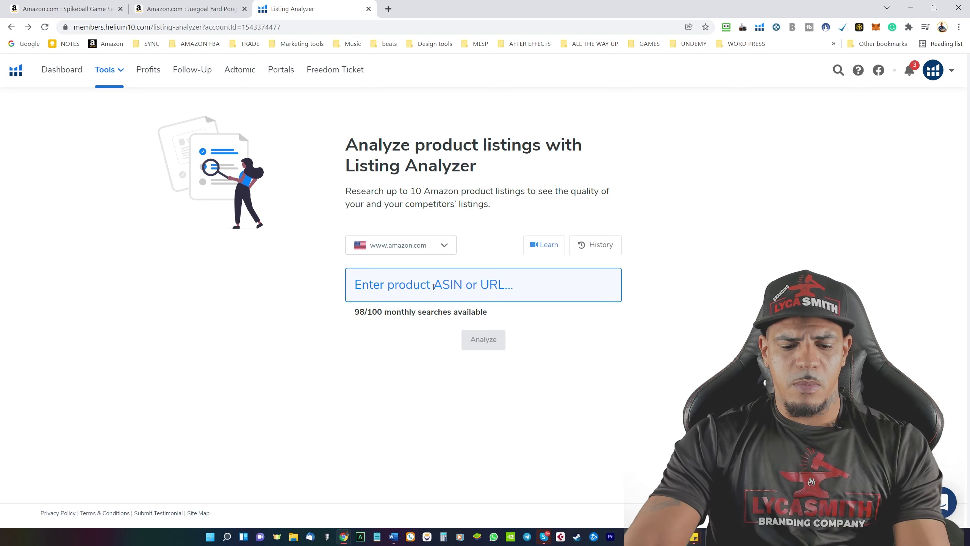
{"action": "key", "text": "ctrl+v"}
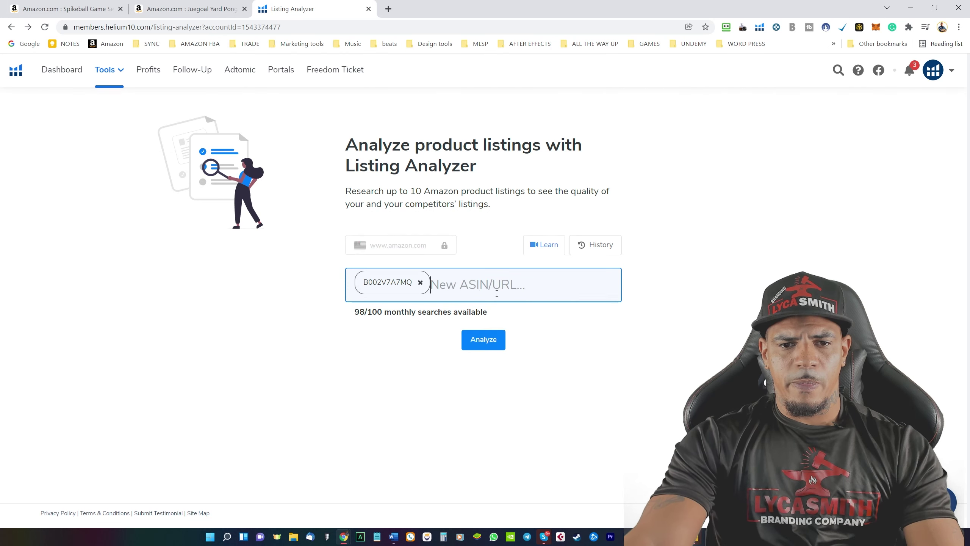
{"action": "left_click", "coordinate": [485, 339]}
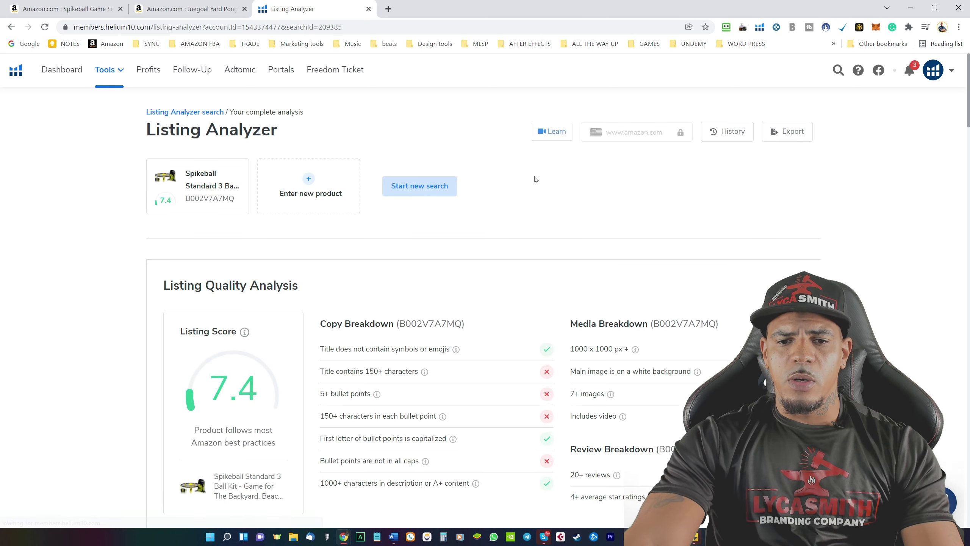
- Examine the Spikeball product's listing score and the Copy Breakdown check for symbols or emojis in the title
{"action": "scroll", "coordinate": [527, 194], "scroll_direction": "down", "scroll_amount": 1}
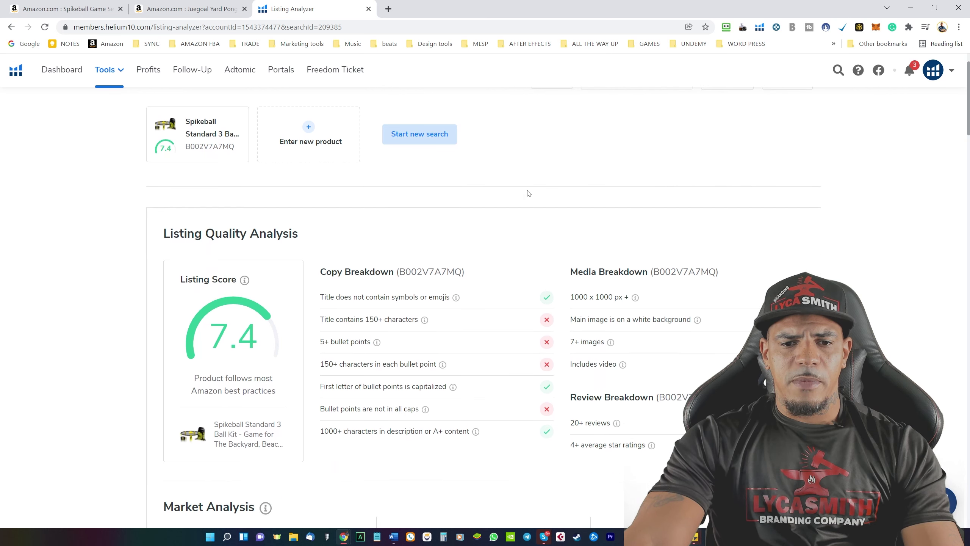
{"action": "scroll", "coordinate": [528, 194], "scroll_direction": "up", "scroll_amount": 1}
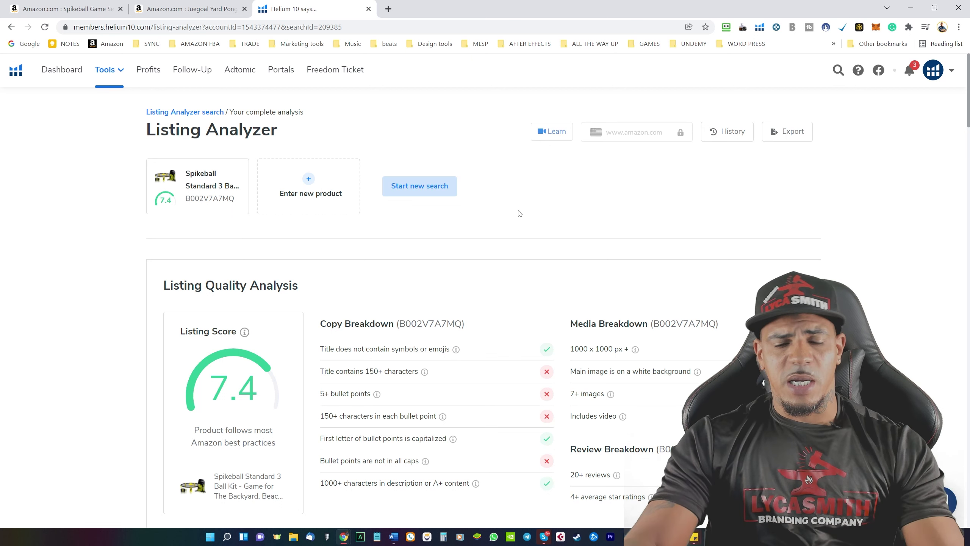
{"action": "scroll", "coordinate": [481, 237], "scroll_direction": "down", "scroll_amount": 3}
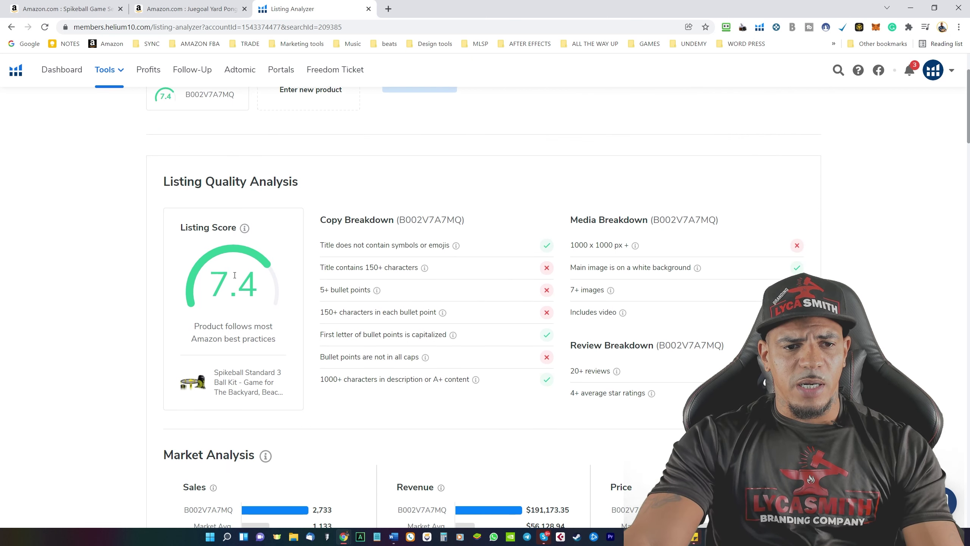
{"action": "left_click_drag", "start_coordinate": [216, 281], "coordinate": [258, 280]}
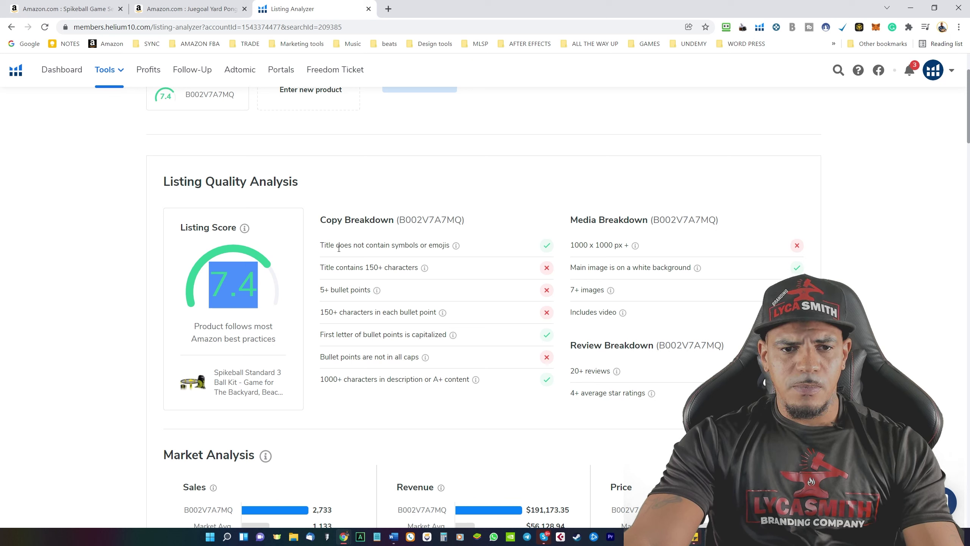
{"action": "left_click_drag", "start_coordinate": [322, 245], "coordinate": [500, 247]}
{"action": "left_click", "coordinate": [398, 242]}
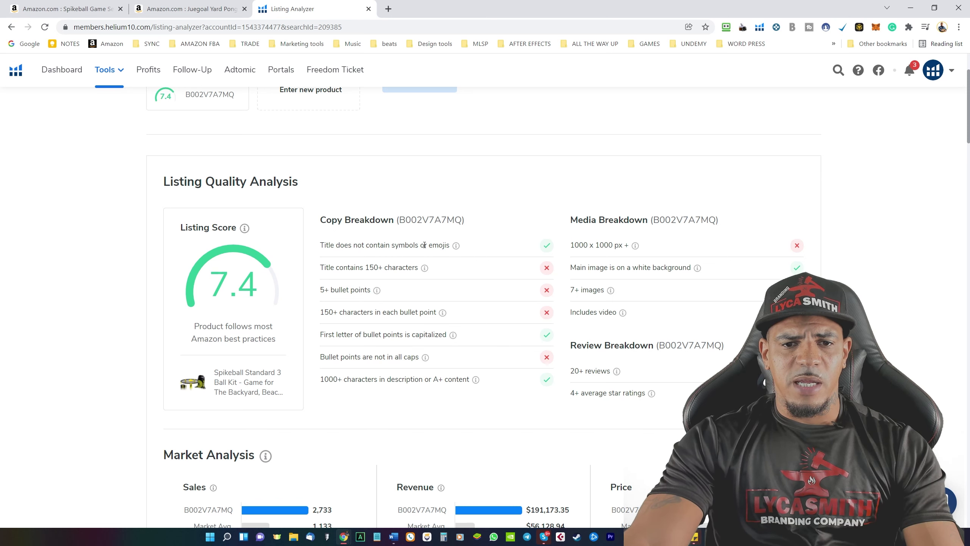
- Switch to the Spikeball listing on Amazon and examine its title and the bullet points under "About this item"
{"action": "key", "text": "ctrl+1"}
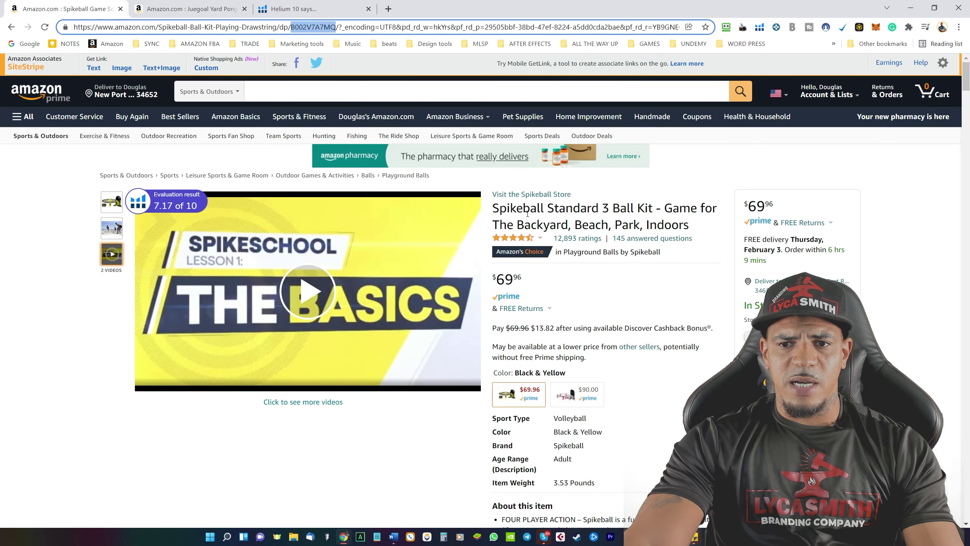
{"action": "scroll", "coordinate": [623, 215], "scroll_direction": "down", "scroll_amount": 5}
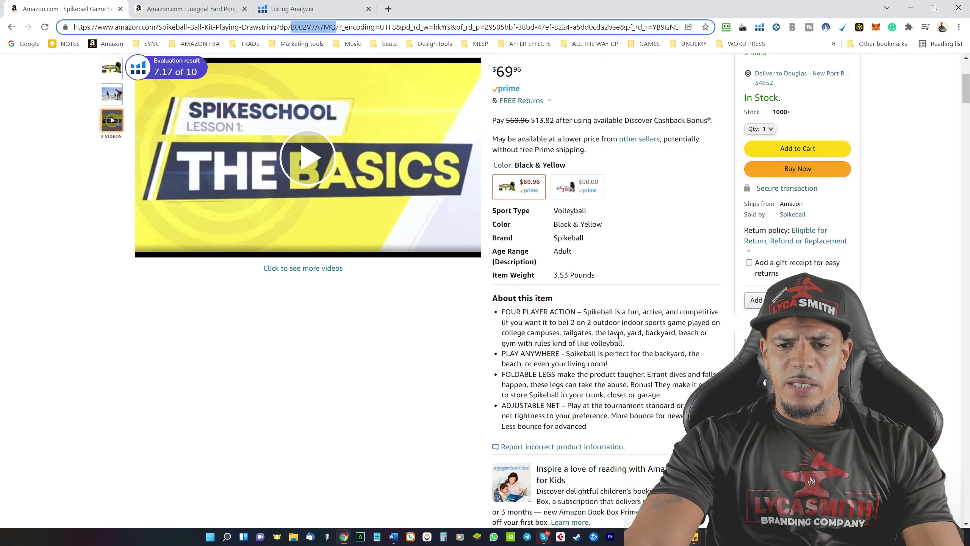
{"action": "scroll", "coordinate": [618, 336], "scroll_direction": "down", "scroll_amount": 1}
{"action": "scroll", "coordinate": [619, 335], "scroll_direction": "up", "scroll_amount": 1}
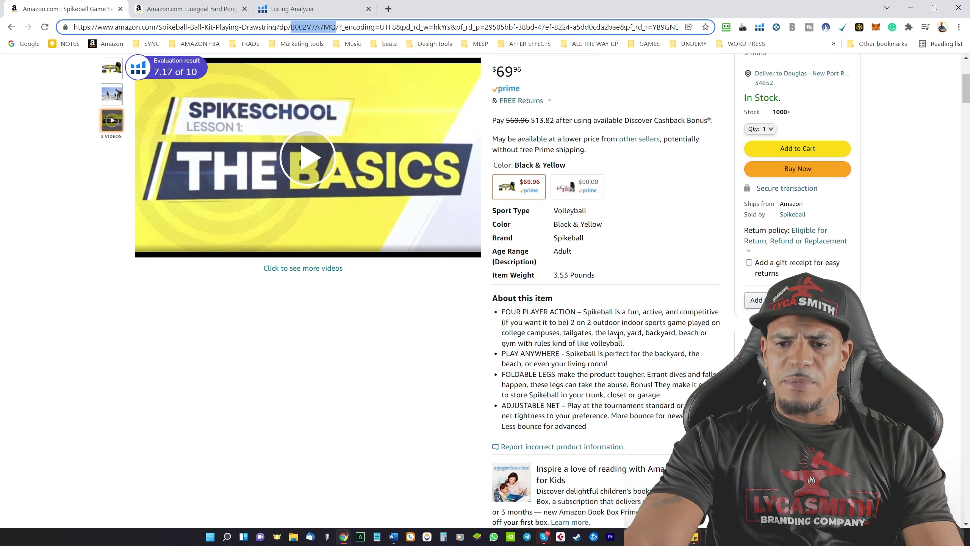
{"action": "scroll", "coordinate": [618, 335], "scroll_direction": "up", "scroll_amount": 1}
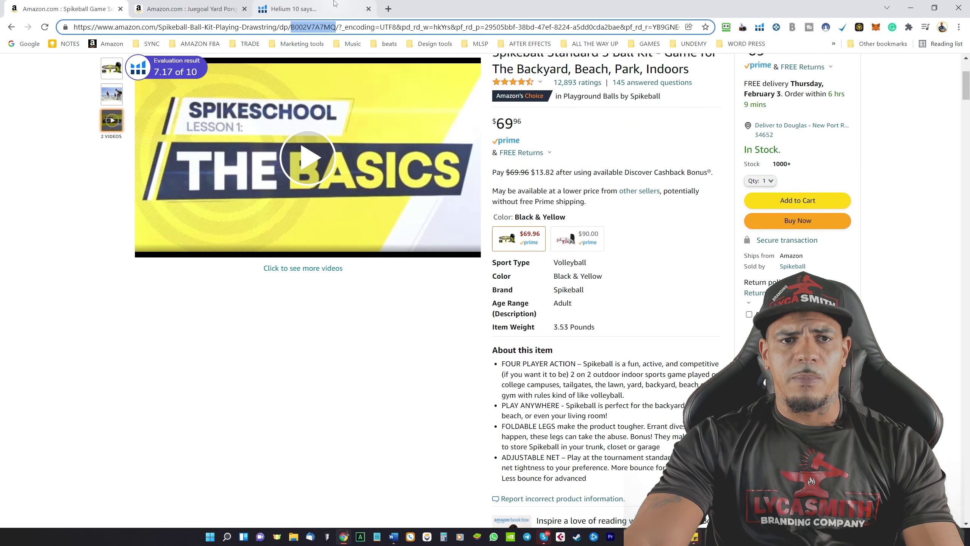
- Return to the Listing Analyzer results and examine the Copy Breakdown checks for title length and characters per bullet point
{"action": "left_click", "coordinate": [335, 4]}
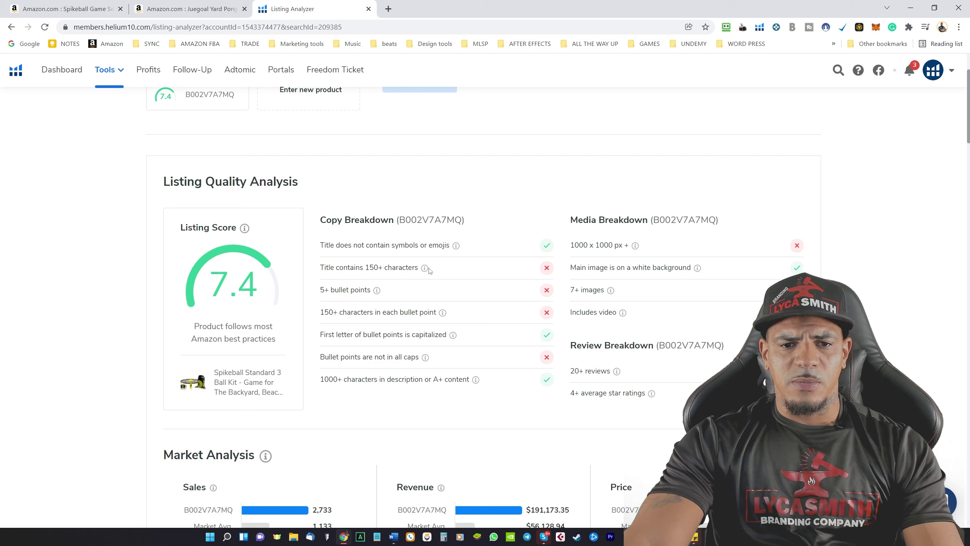
{"action": "mouse_move", "coordinate": [425, 268]}
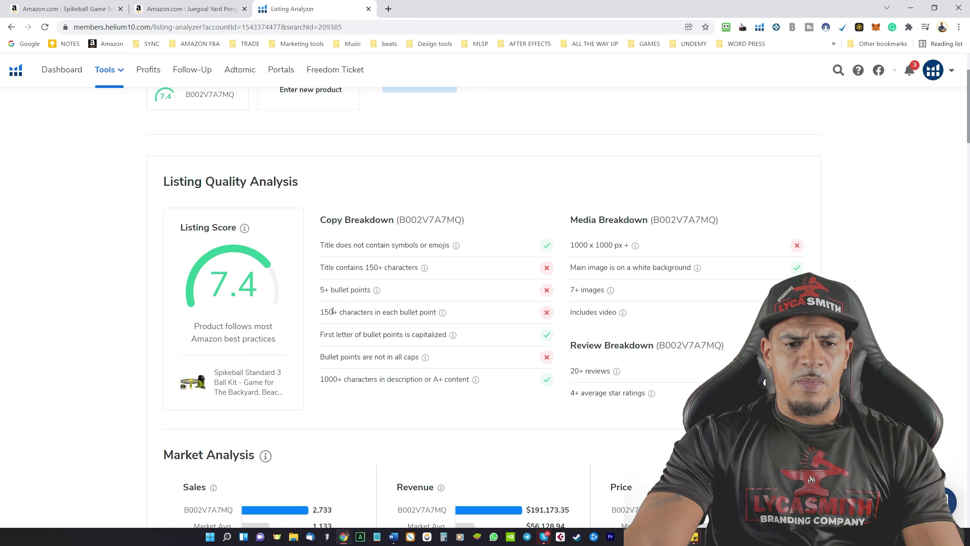
{"action": "left_click_drag", "start_coordinate": [322, 313], "coordinate": [324, 313]}
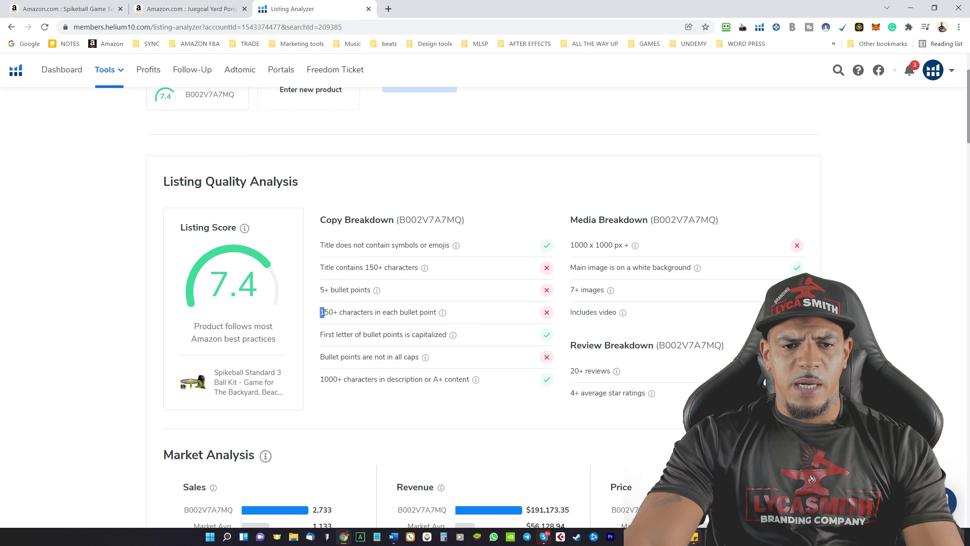
{"action": "left_click", "coordinate": [323, 312]}
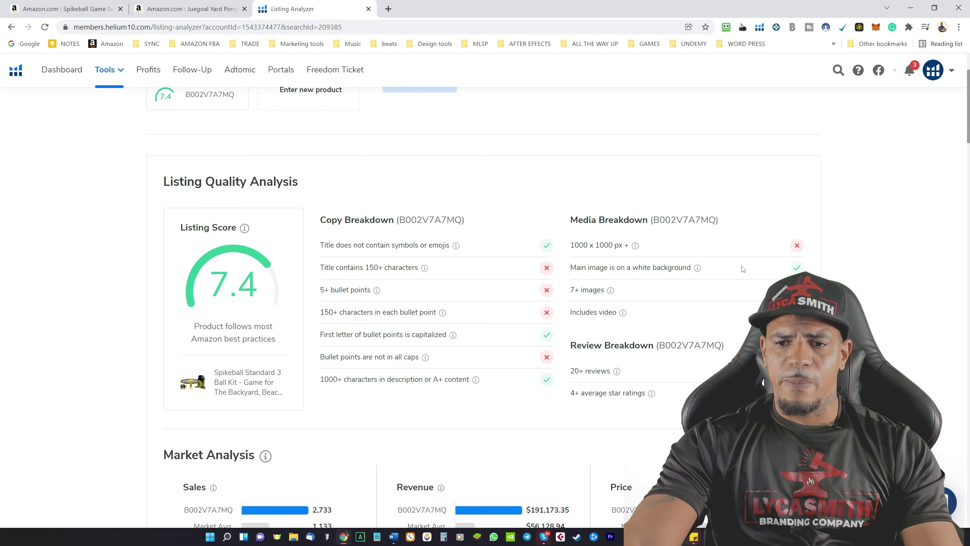
- Examine the Media Breakdown of the Spikeball listing, focusing on the "7+ images" check
{"action": "scroll", "coordinate": [744, 269], "scroll_direction": "down", "scroll_amount": 1}
{"action": "scroll", "coordinate": [590, 190], "scroll_direction": "down", "scroll_amount": 1}
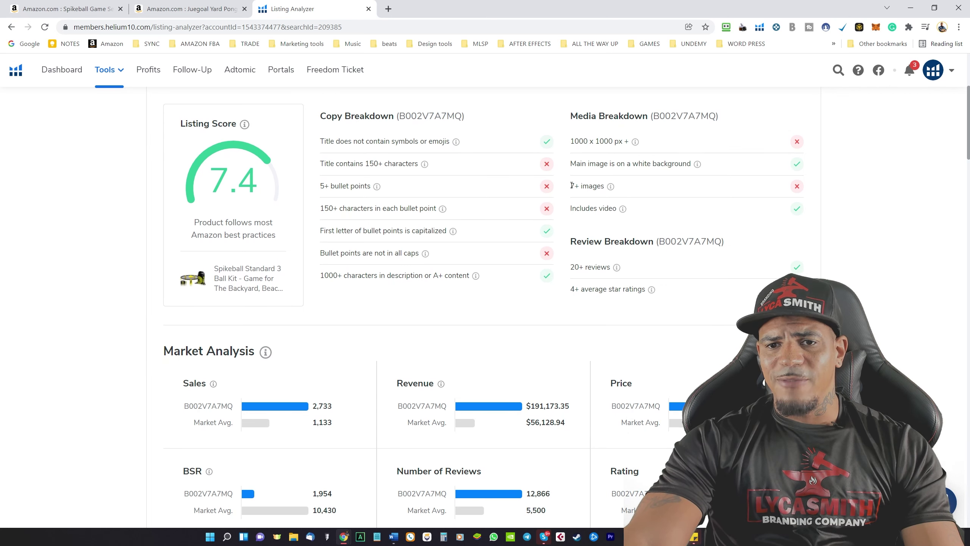
{"action": "left_click_drag", "start_coordinate": [570, 187], "coordinate": [591, 183]}
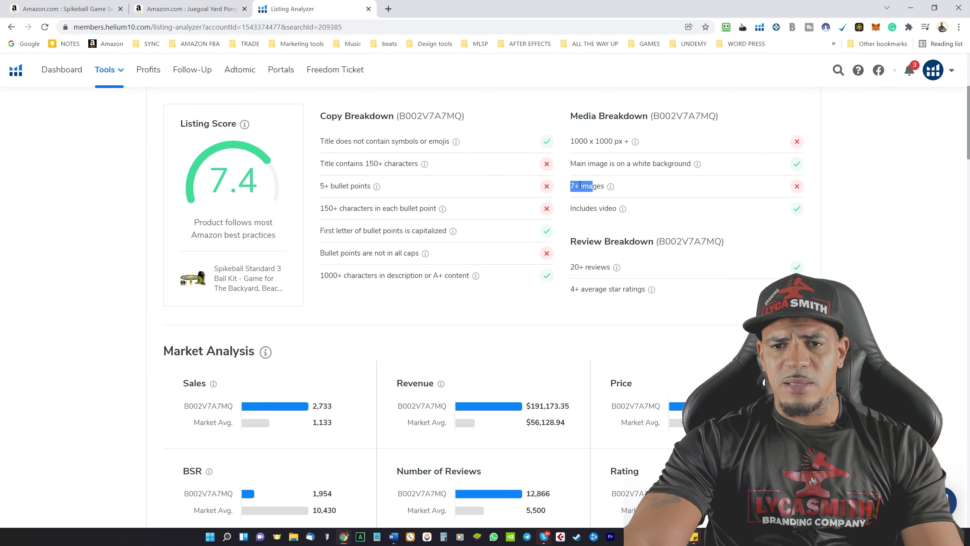
{"action": "left_click", "coordinate": [580, 185]}
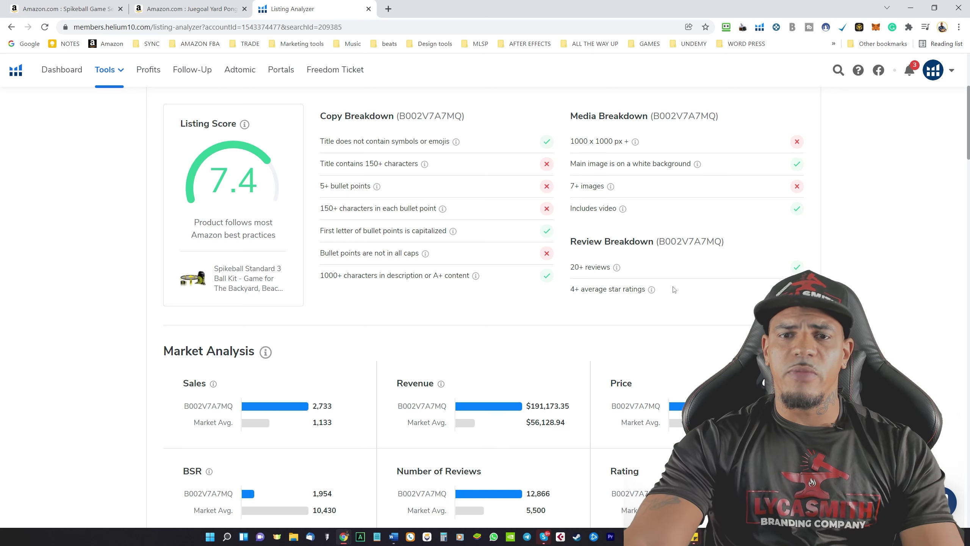
- Review the Review Breakdown and compare the product's Market Analysis figures with the market averages
{"action": "scroll", "coordinate": [663, 247], "scroll_direction": "down", "scroll_amount": 3}
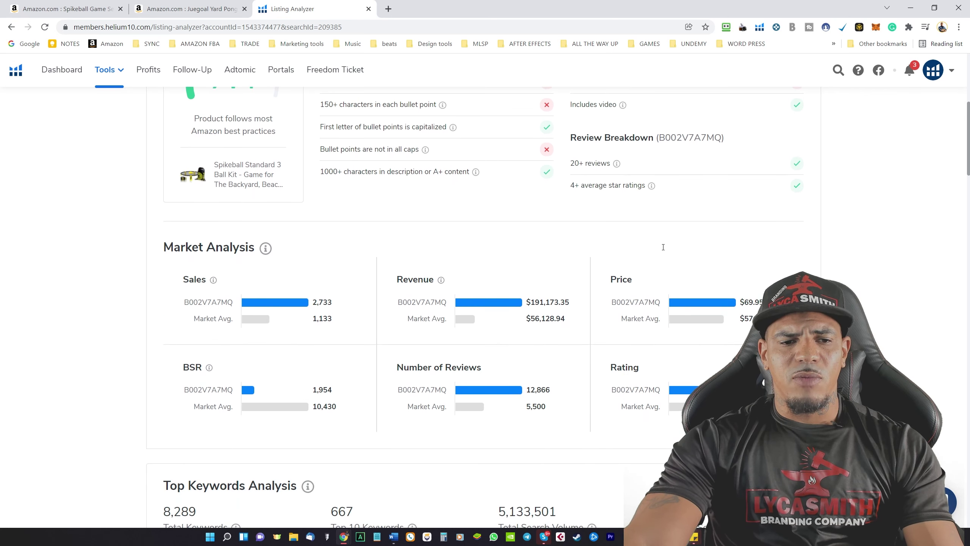
{"action": "scroll", "coordinate": [424, 287], "scroll_direction": "up", "scroll_amount": 2}
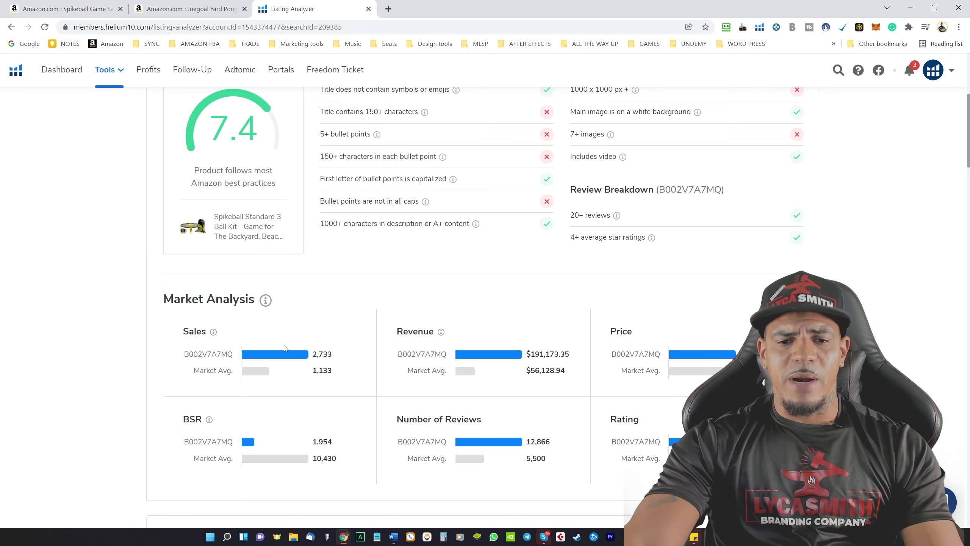
{"action": "scroll", "coordinate": [404, 345], "scroll_direction": "down", "scroll_amount": 1}
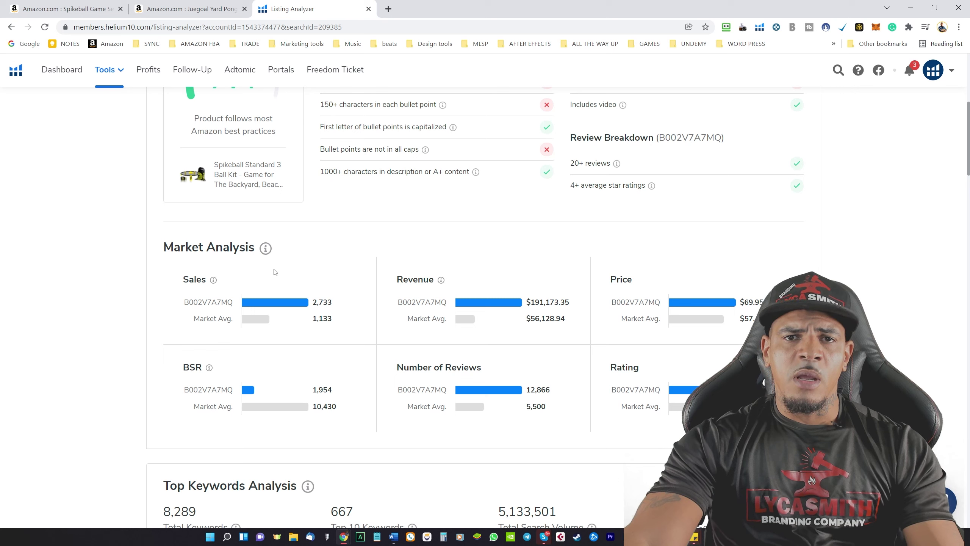
- Examine the Top Keywords Analysis summary and the first keyword phrases with their search volumes
{"action": "scroll", "coordinate": [399, 240], "scroll_direction": "down", "scroll_amount": 8}
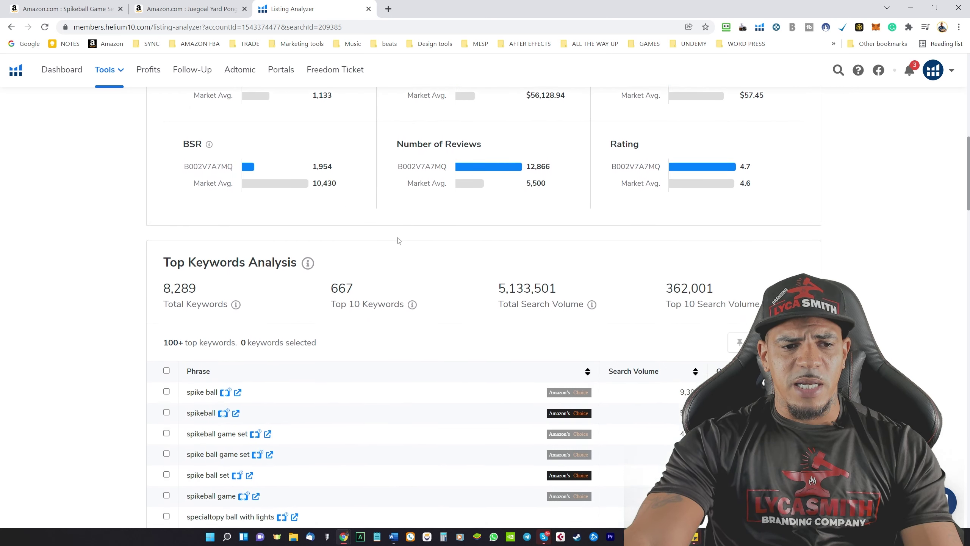
{"action": "left_click_drag", "start_coordinate": [161, 173], "coordinate": [246, 173]}
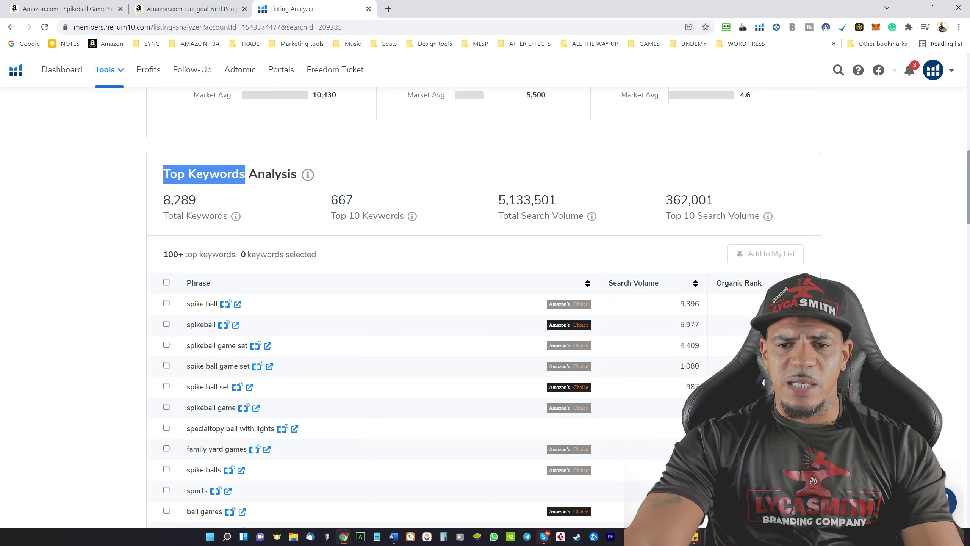
{"action": "scroll", "coordinate": [551, 219], "scroll_direction": "down", "scroll_amount": 1}
{"action": "scroll", "coordinate": [327, 229], "scroll_direction": "up", "scroll_amount": 1}
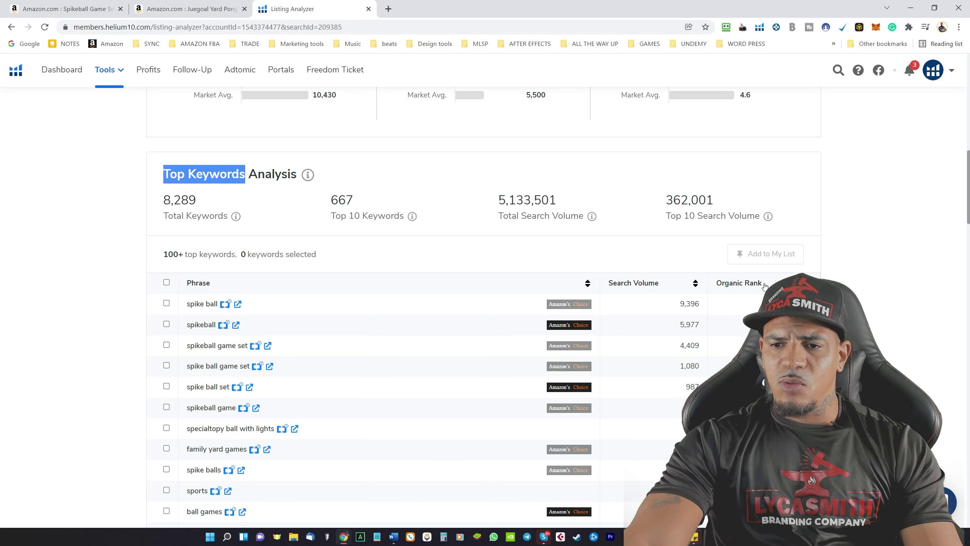
- Sort the top keywords by organic rank in descending order and review the phrases through the end of the list
{"action": "left_click", "coordinate": [742, 285]}
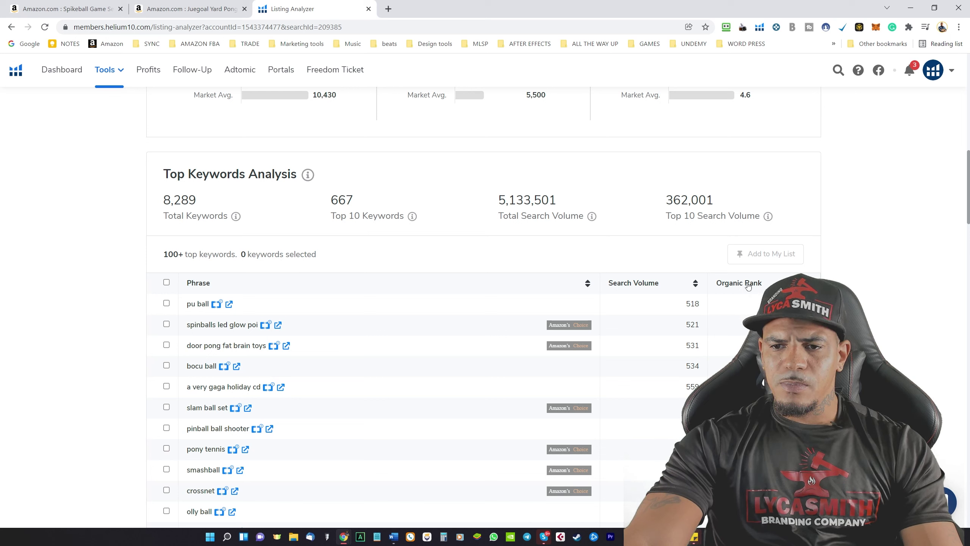
{"action": "scroll", "coordinate": [748, 287], "scroll_direction": "down", "scroll_amount": 1}
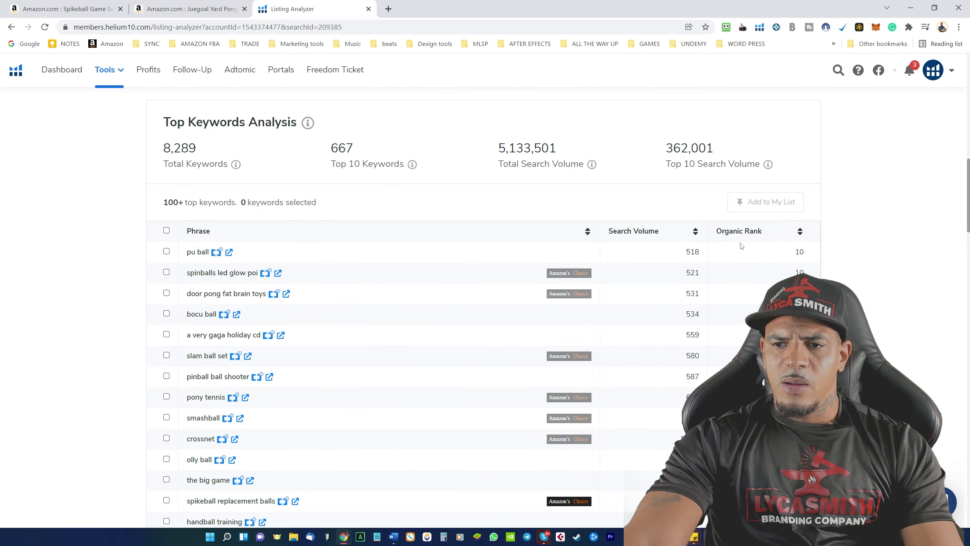
{"action": "scroll", "coordinate": [742, 246], "scroll_direction": "down", "scroll_amount": 3}
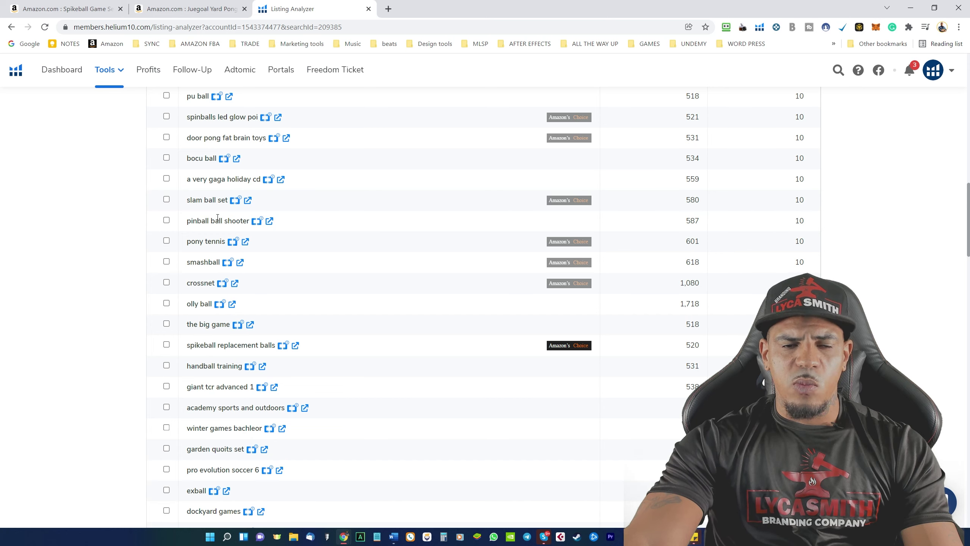
{"action": "scroll", "coordinate": [217, 217], "scroll_direction": "down", "scroll_amount": 15}
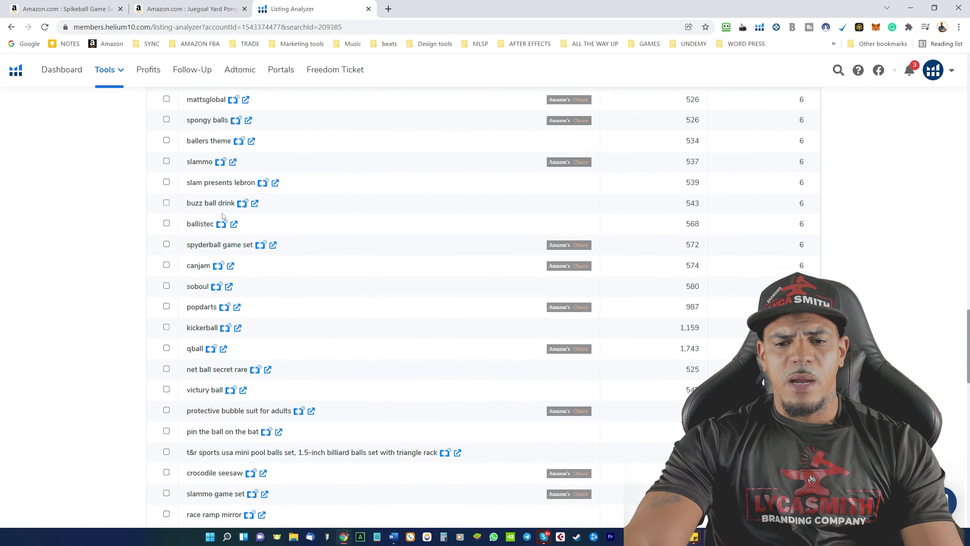
{"action": "scroll", "coordinate": [223, 216], "scroll_direction": "down", "scroll_amount": 20}
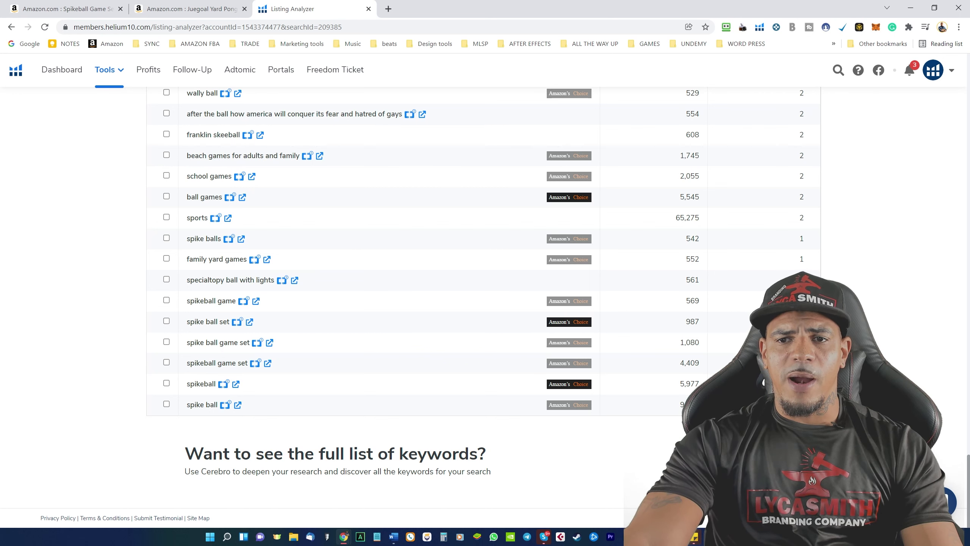
{"action": "scroll", "coordinate": [481, 267], "scroll_direction": "up", "scroll_amount": 1}
{"action": "scroll", "coordinate": [481, 268], "scroll_direction": "down", "scroll_amount": 1}
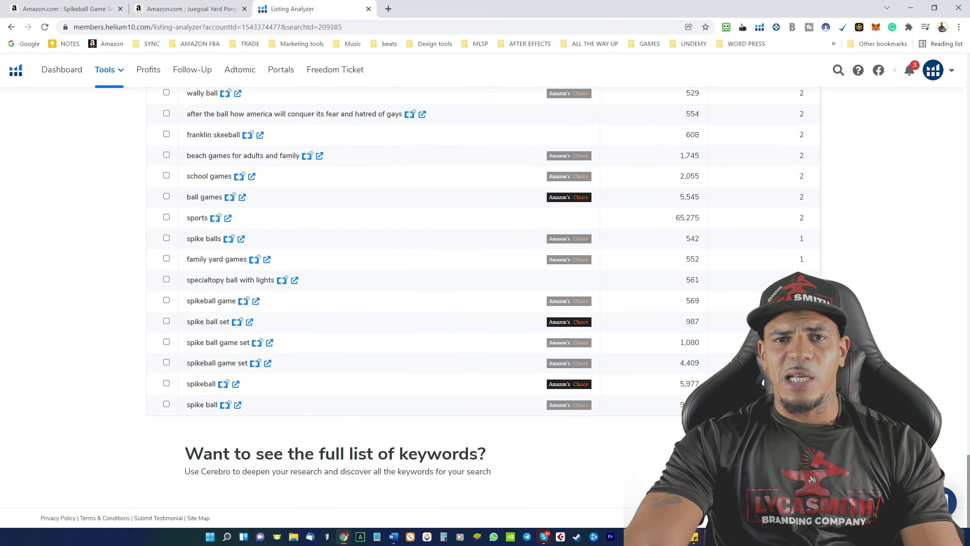